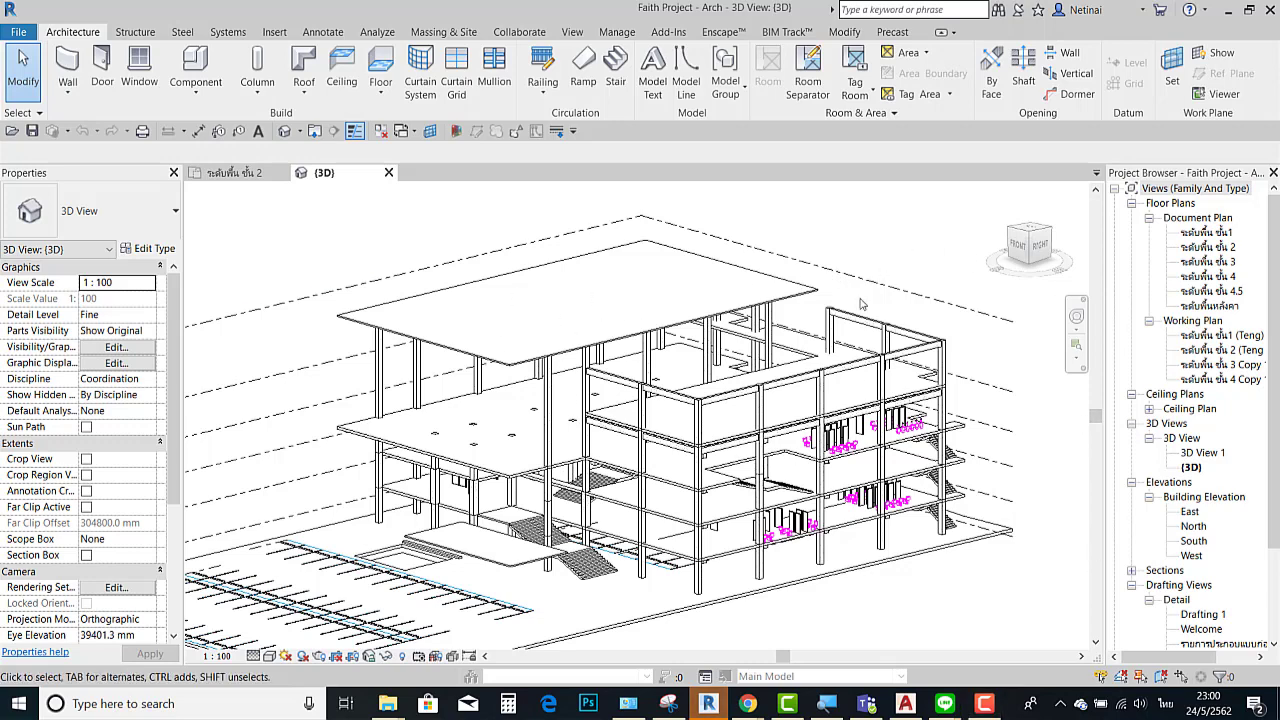
# Step: Orbit and pan the 3D building view to a more top-down angle
pyautogui.scroll(1, 885, 280)
pyautogui.scroll(1, 880, 300)
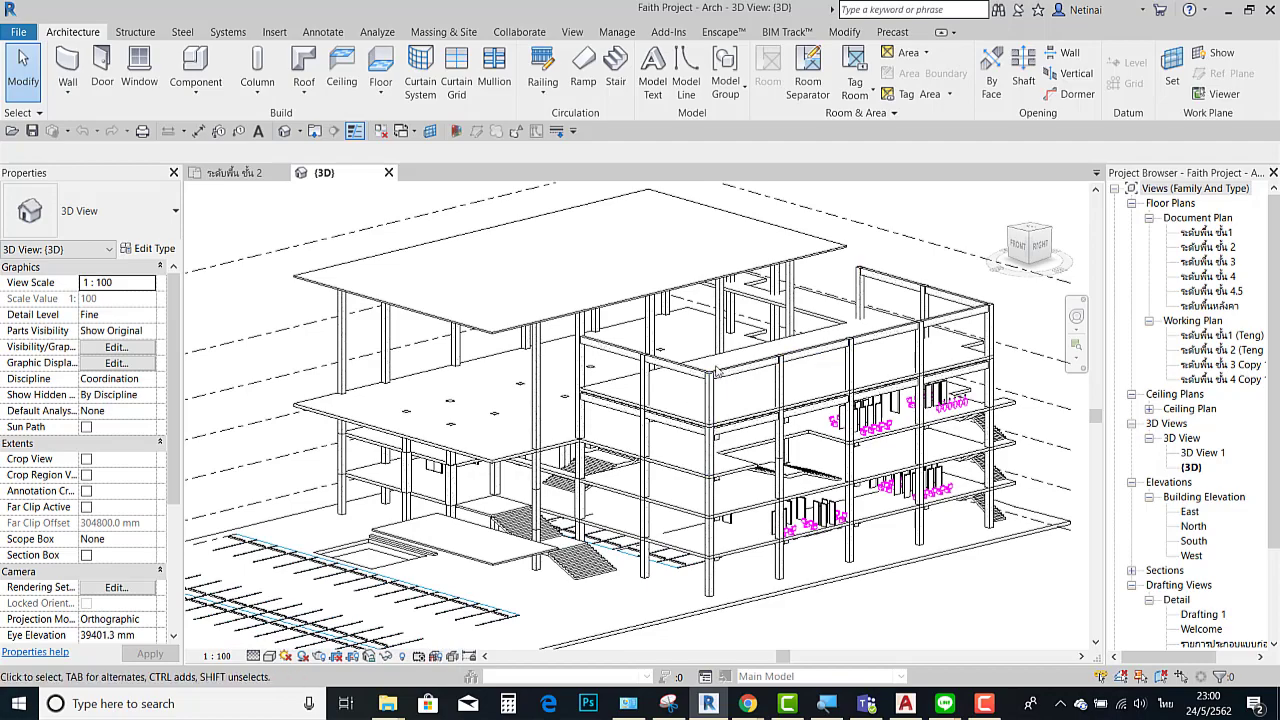
pyautogui.moveTo(764, 376)
pyautogui.keyDown('shift'); pyautogui.mouseDown(button='middle')
pyautogui.moveTo(825, 366)
pyautogui.moveTo(818, 358)
pyautogui.mouseUp(button='middle'); pyautogui.keyUp('shift')
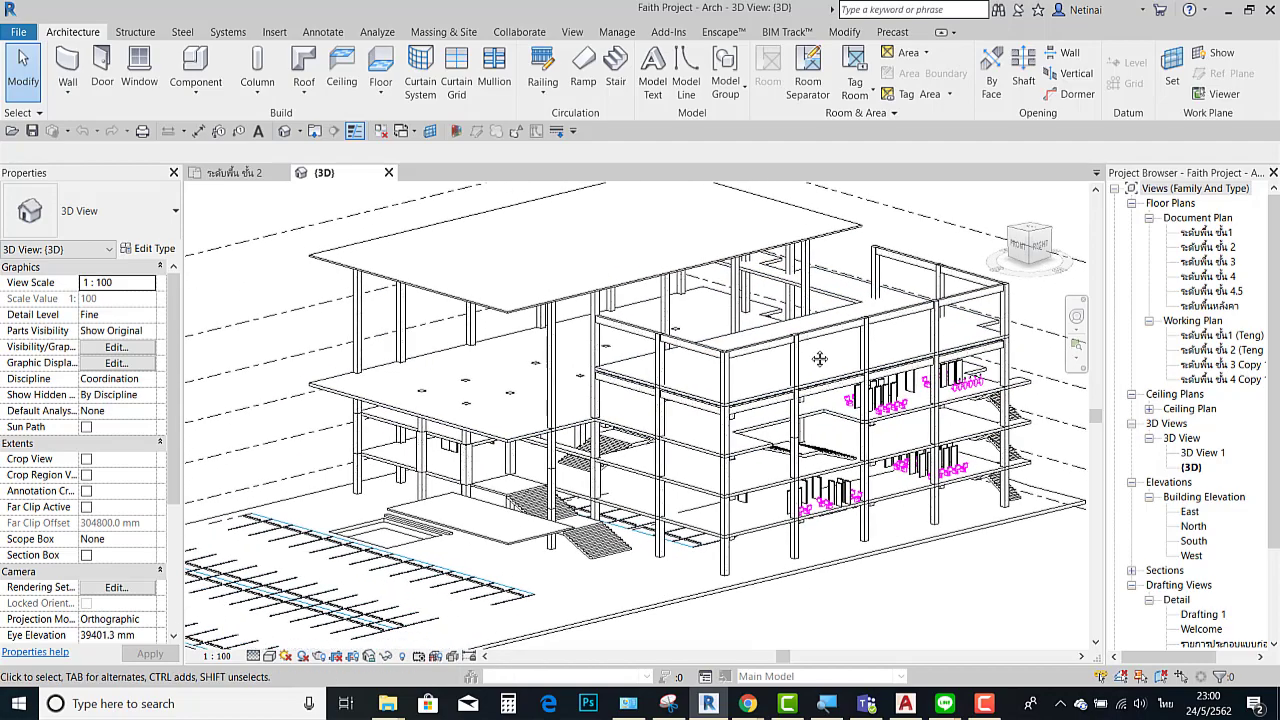
pyautogui.moveTo(878, 491)
pyautogui.keyDown('shift'); pyautogui.mouseDown(button='middle')
pyautogui.moveTo(899, 258)
pyautogui.moveTo(916, 271)
pyautogui.moveTo(929, 236)
pyautogui.mouseUp(button='middle'); pyautogui.keyUp('shift')
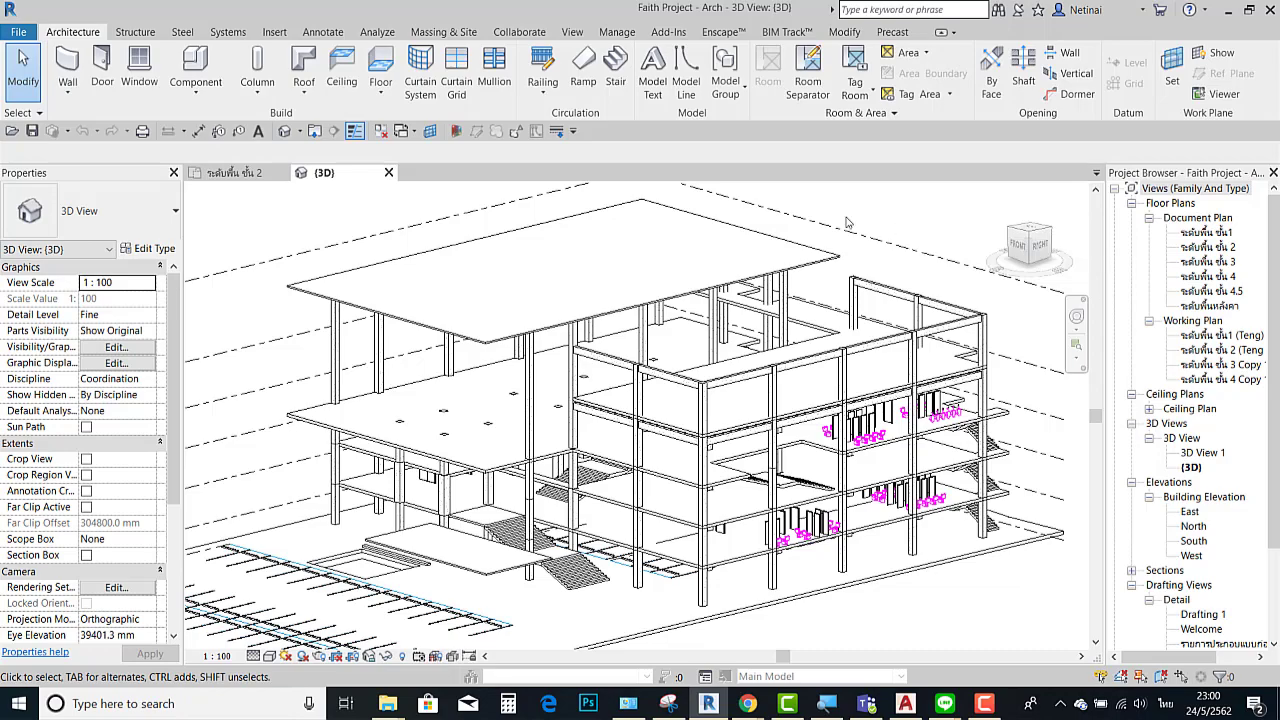
pyautogui.moveTo(899, 232)
pyautogui.keyDown('shift'); pyautogui.mouseDown(button='middle')
pyautogui.moveTo(895, 267)
pyautogui.moveTo(929, 244)
pyautogui.mouseUp(button='middle'); pyautogui.keyUp('shift')
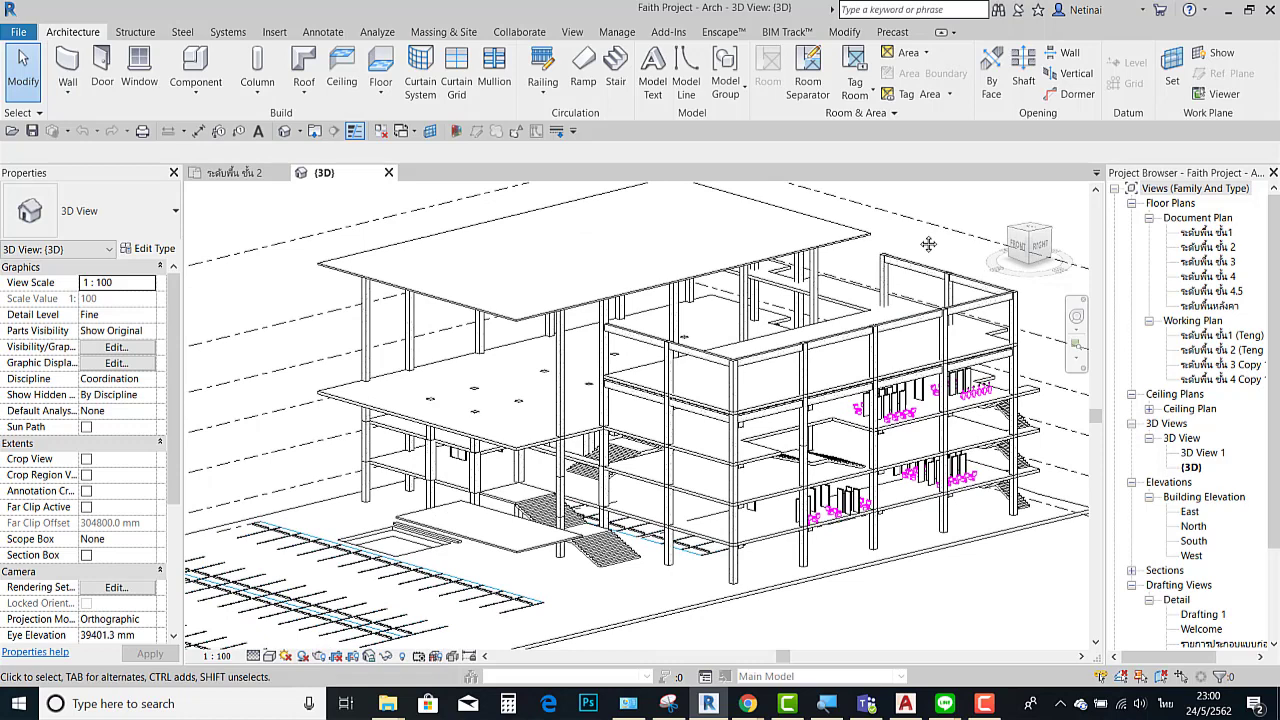
pyautogui.moveTo(945, 217)
pyautogui.mouseDown(button='middle')
pyautogui.moveTo(917, 244)
pyautogui.moveTo(943, 232)
pyautogui.mouseUp(button='middle')
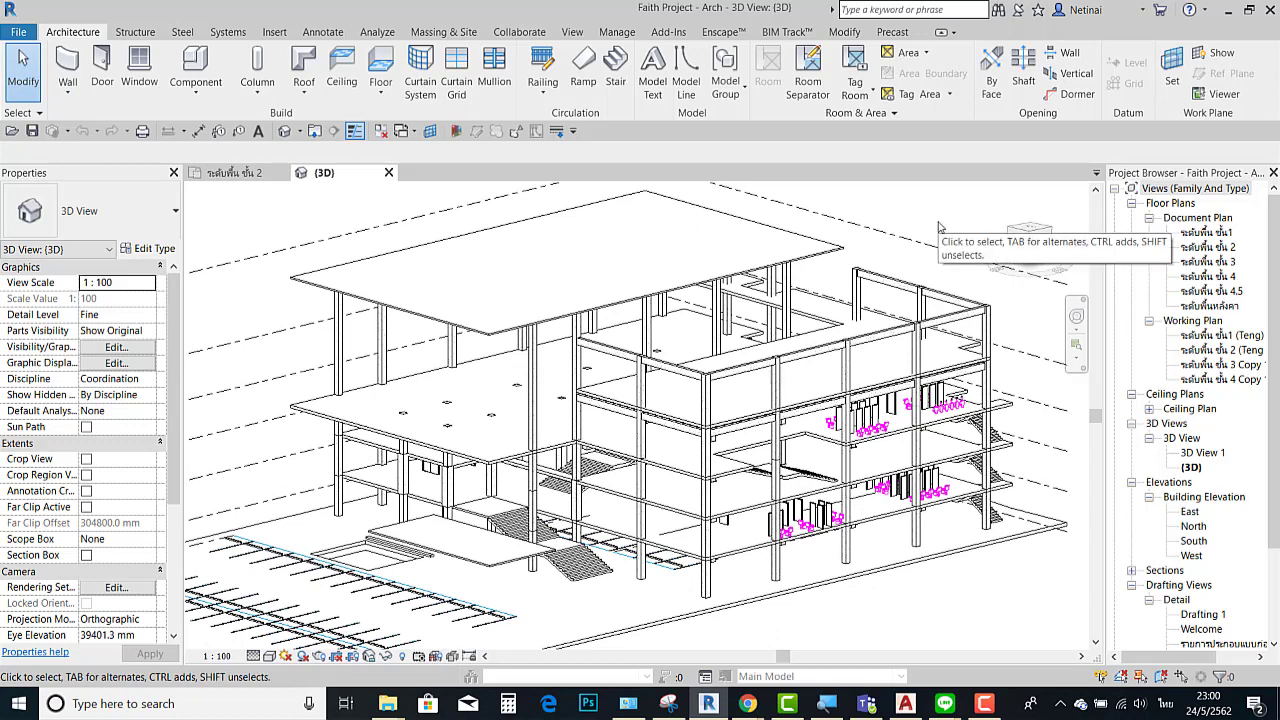
pyautogui.keyDown('shift'); pyautogui.moveTo(938, 228); pyautogui.dragTo(914, 236, button='middle'); pyautogui.keyUp('shift')
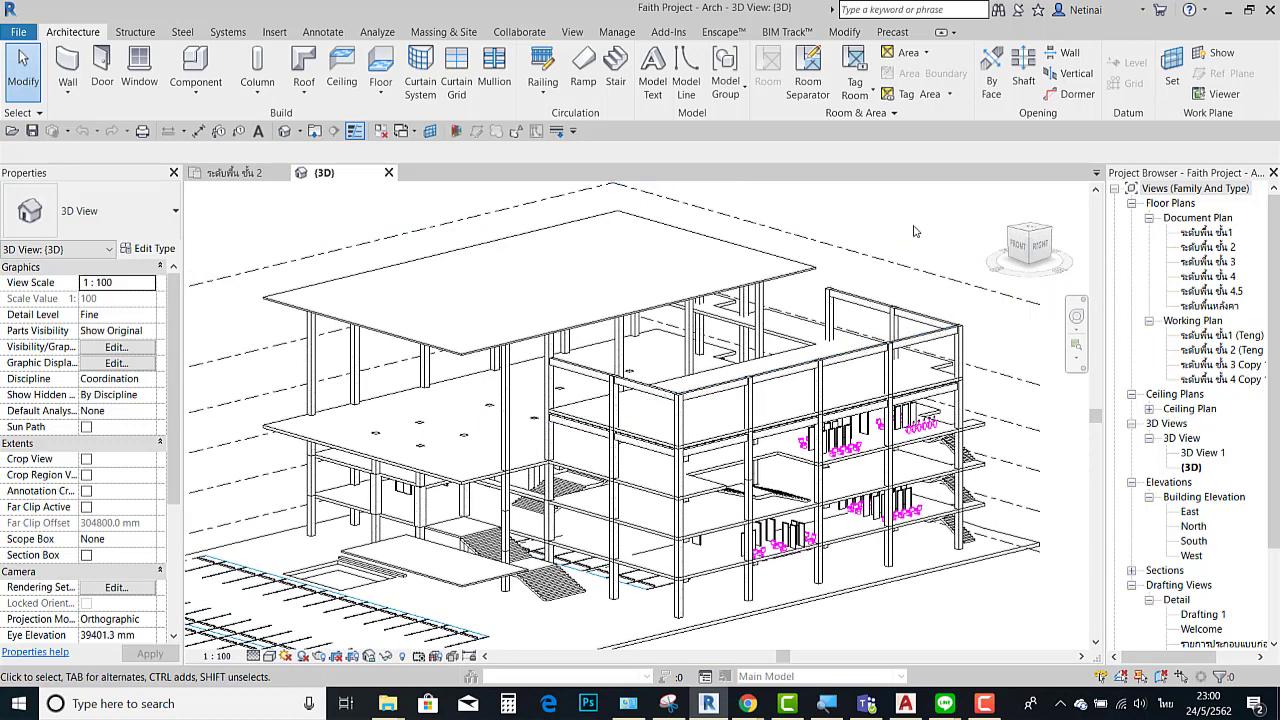
pyautogui.moveTo(747, 703)
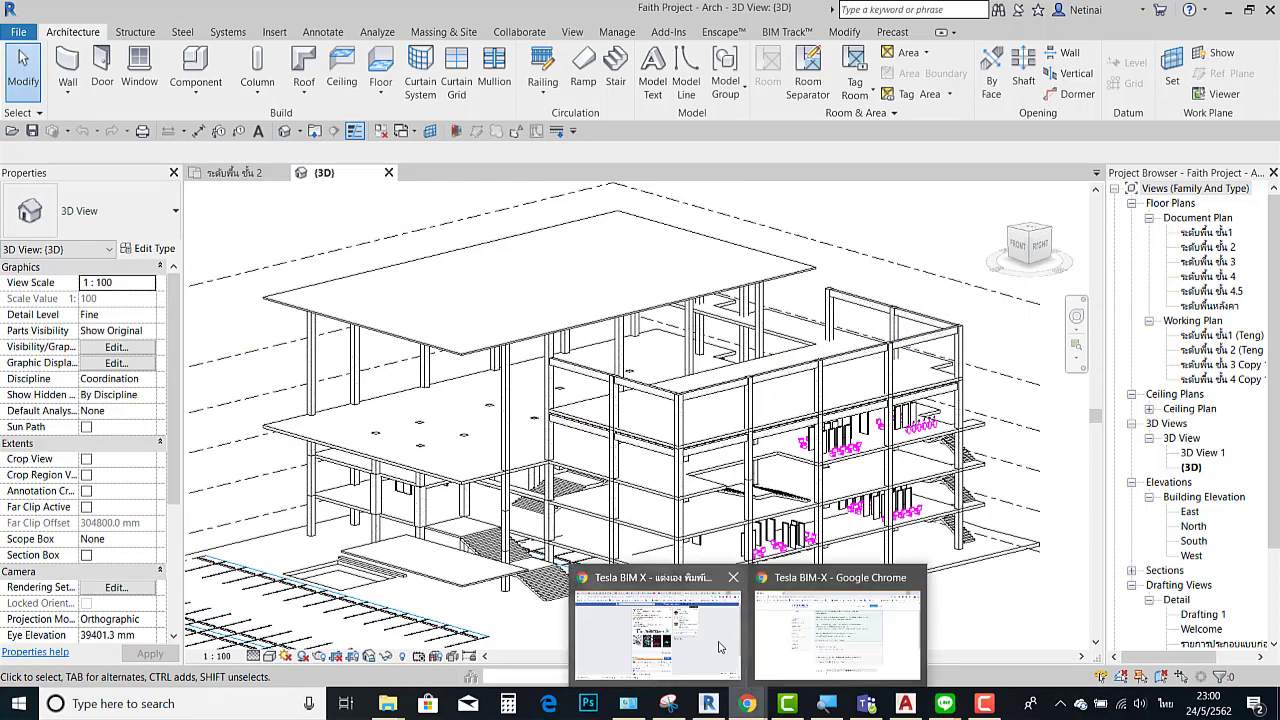
# Step: Look over the Faith Project Facebook page in the browser, then return to Revit
pyautogui.click(720, 646)
pyautogui.click(950, 12)
pyautogui.click(905, 12)
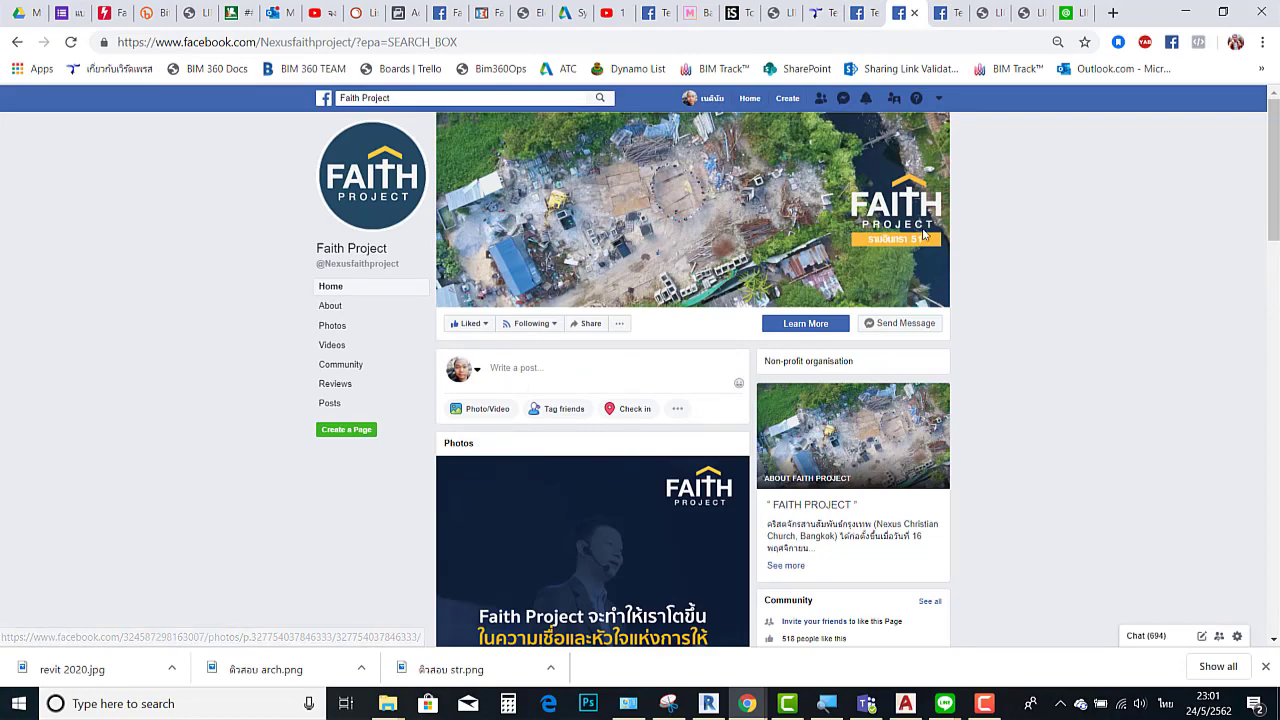
pyautogui.scroll(-2, 838, 290)
pyautogui.scroll(-1, 822, 305)
pyautogui.scroll(2, 800, 300)
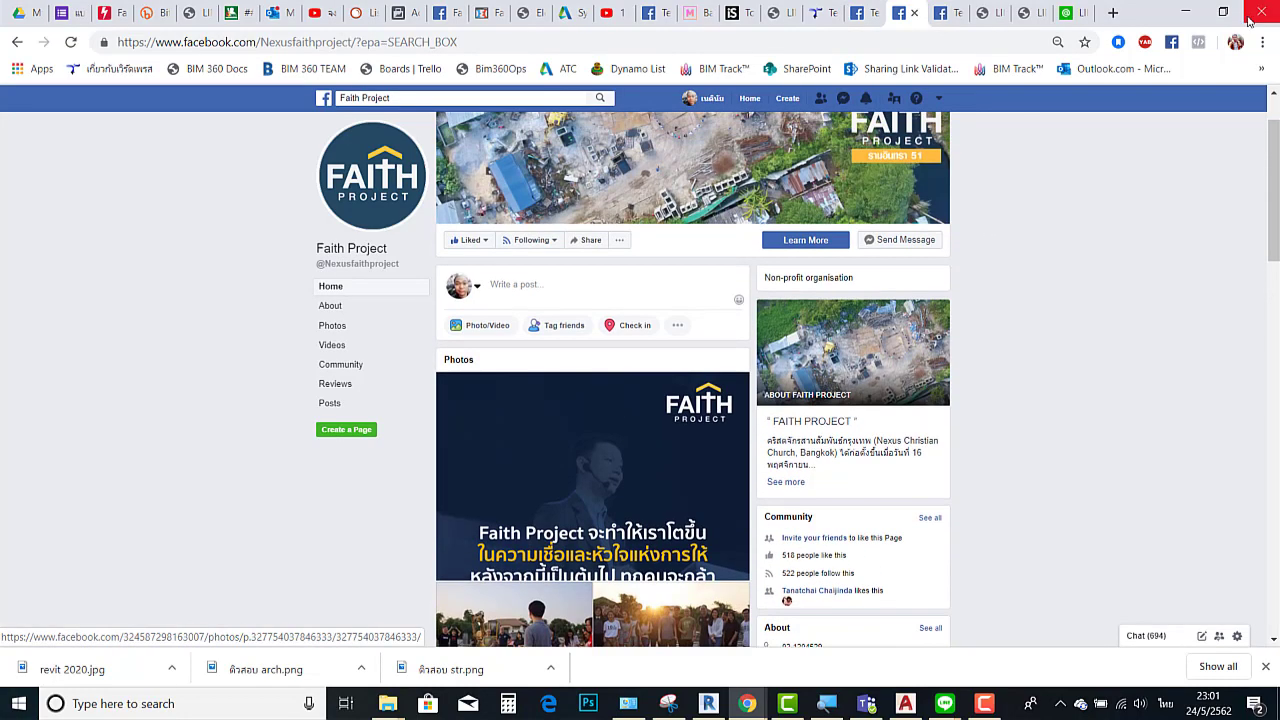
pyautogui.click(1185, 12)
# Step: Zoom in and select the concrete beam at the upper floor edge
pyautogui.scroll(-1, 907, 338)
pyautogui.scroll(-1, 887, 272)
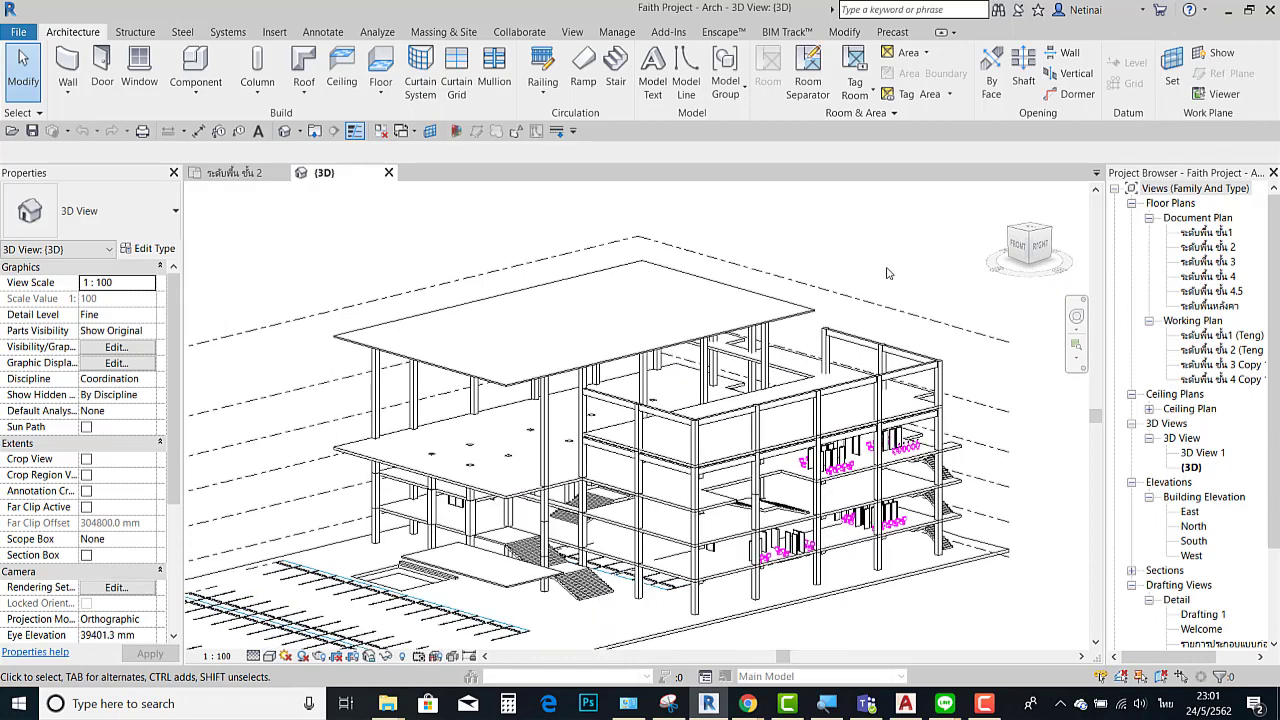
pyautogui.scroll(2, 632, 372)
pyautogui.scroll(1, 632, 372)
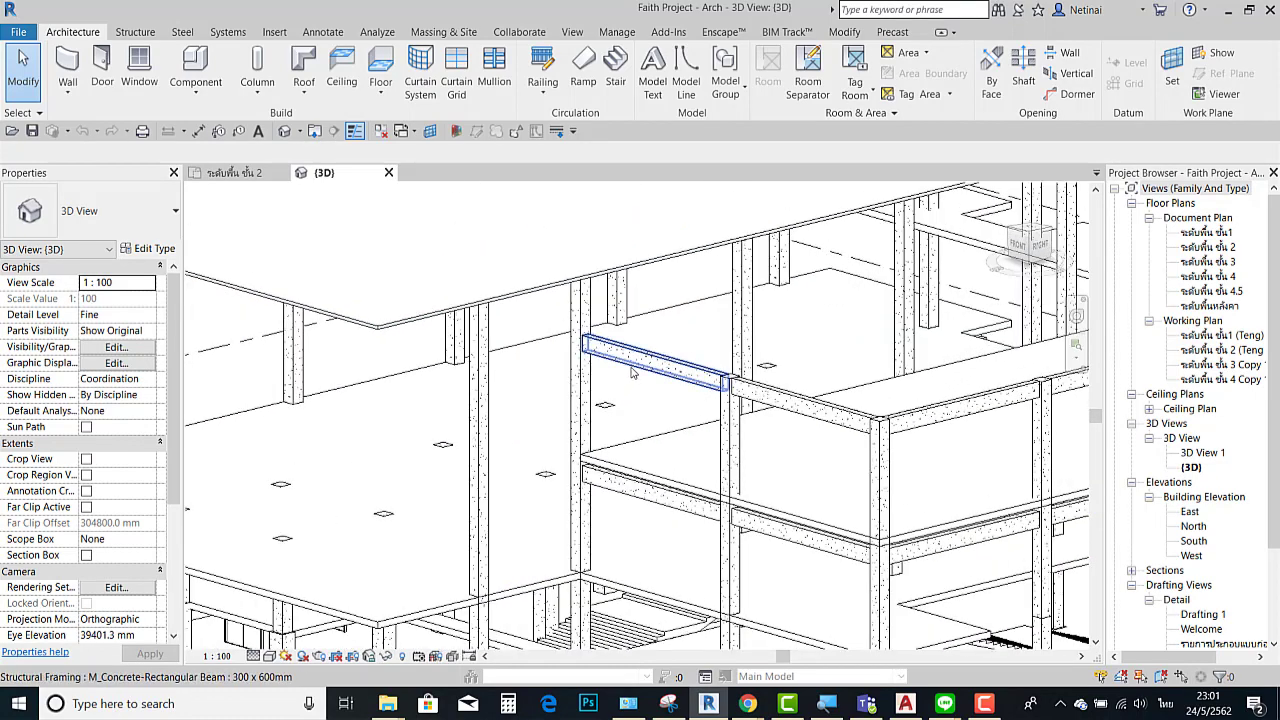
pyautogui.click(655, 360)
pyautogui.scroll(3, 655, 360)
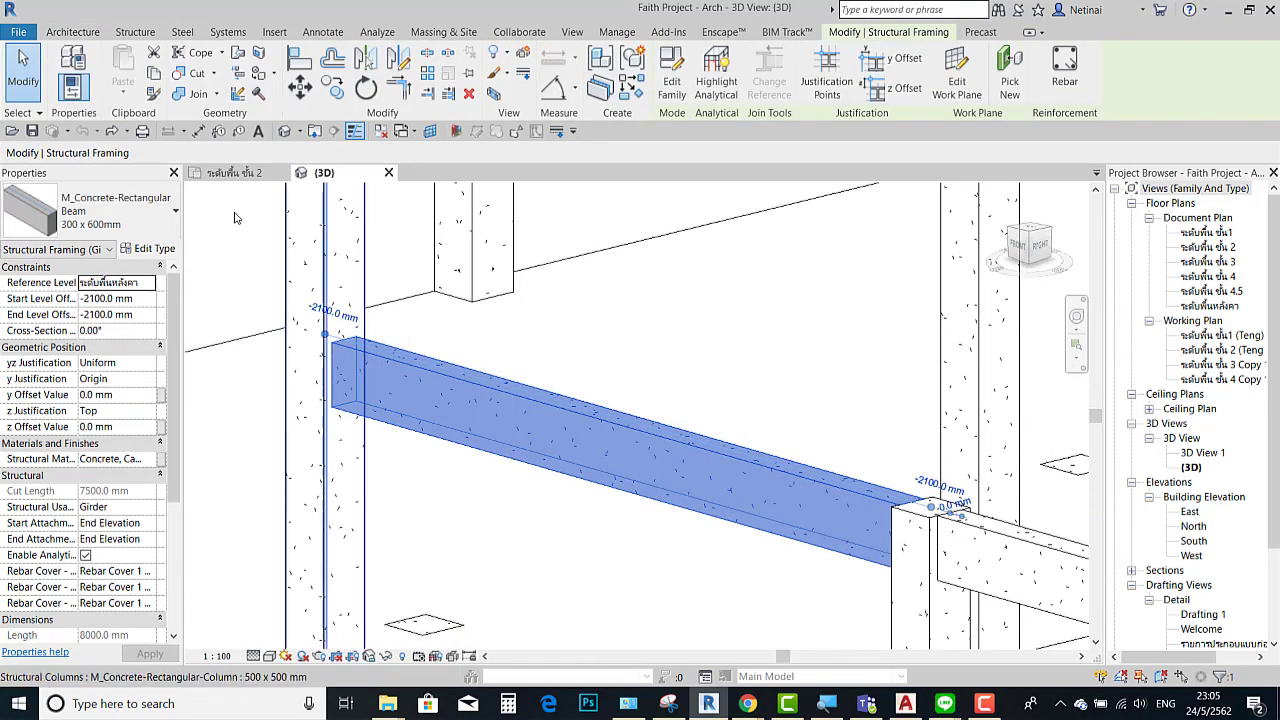
pyautogui.press('Escape')
# Step: Load the H-Wide Flange Beams.rfa family from the Thailand Specific steel folder
pyautogui.press('l')
pyautogui.press('f')
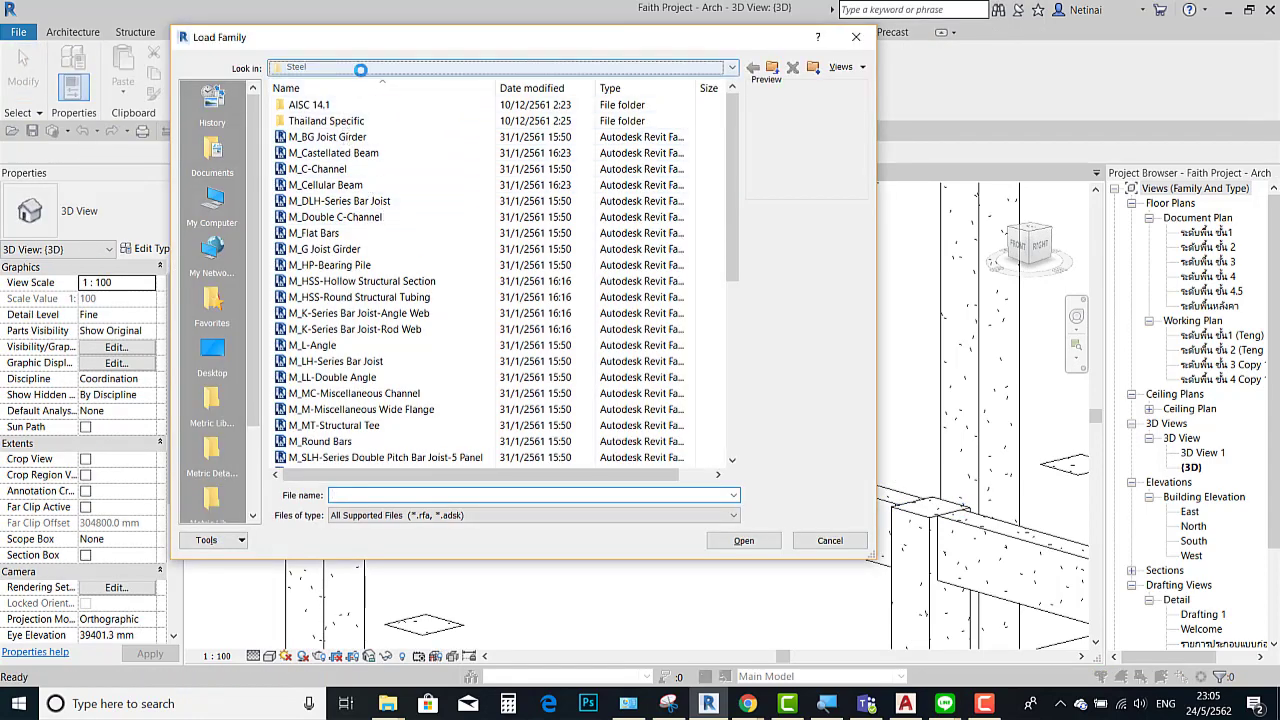
pyautogui.click(362, 66)
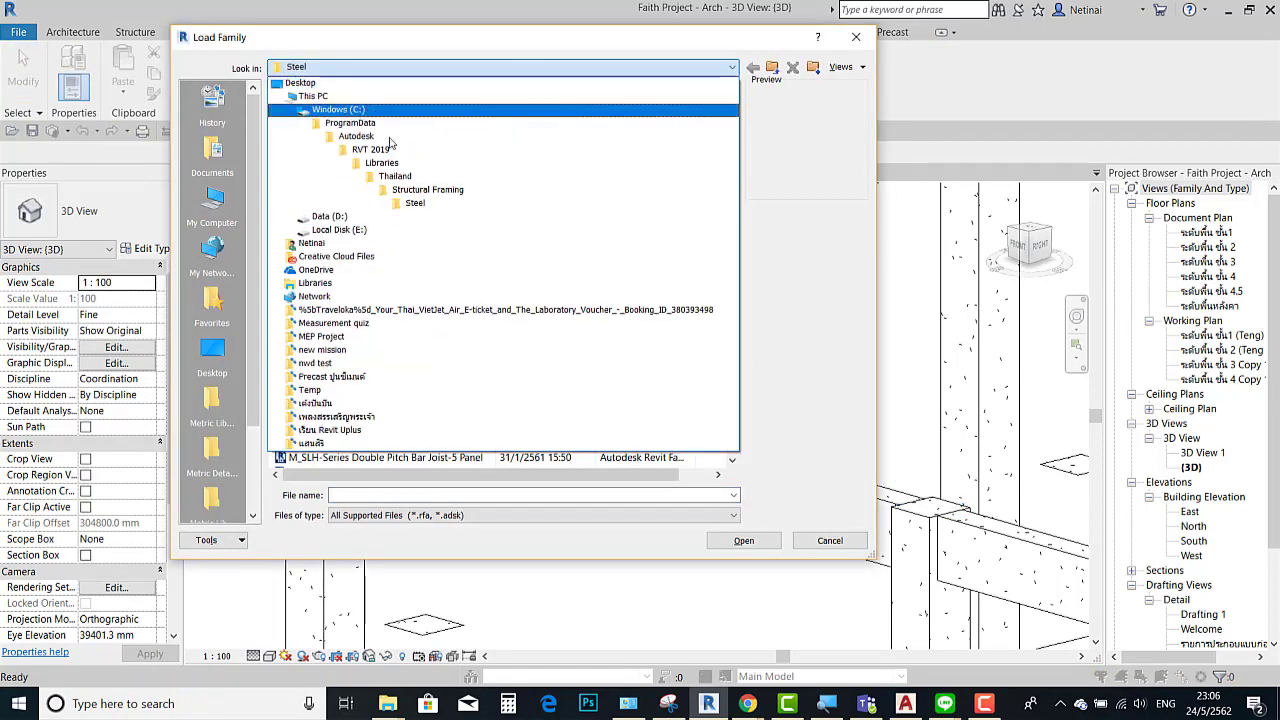
pyautogui.click(407, 203)
pyautogui.doubleClick(315, 120)
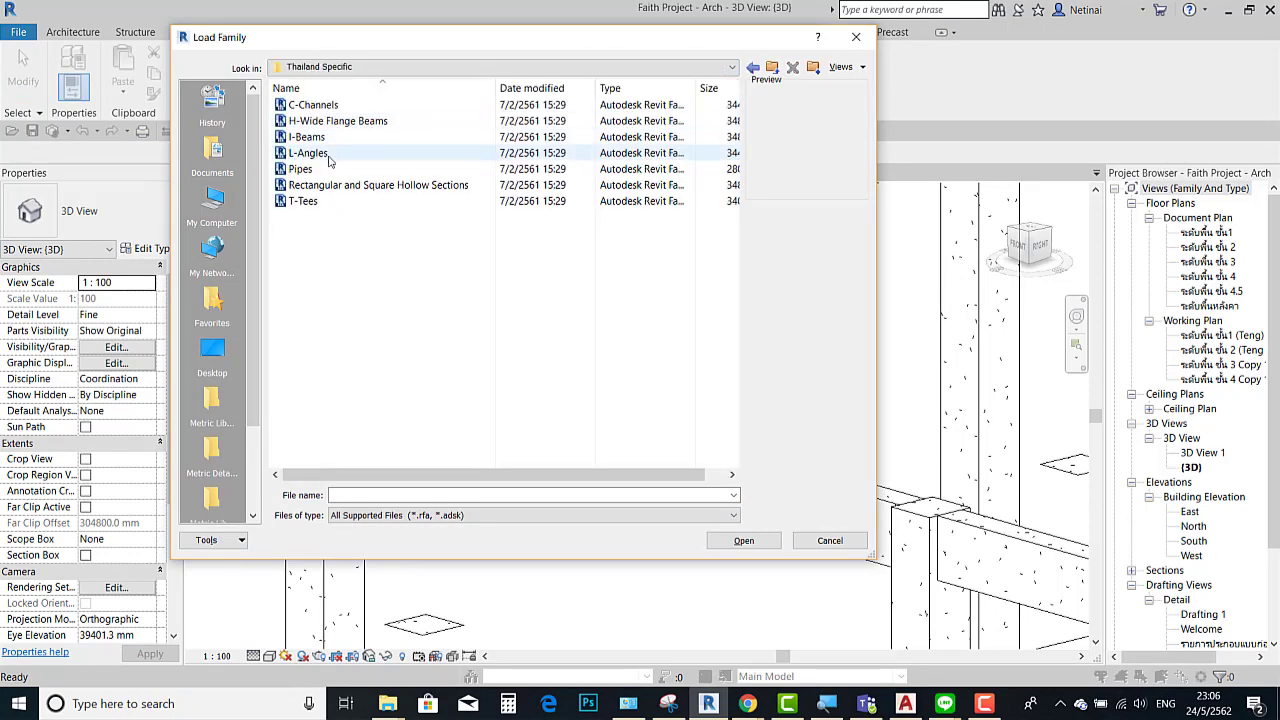
pyautogui.click(383, 125)
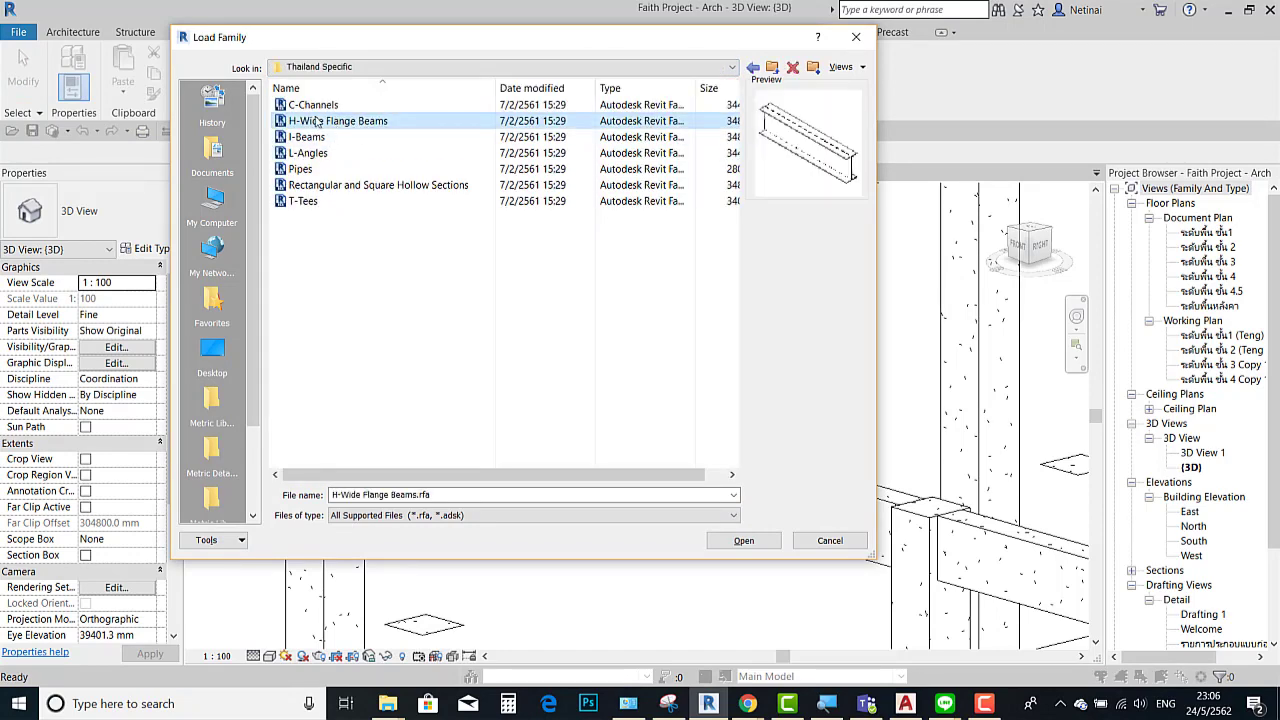
pyautogui.click(316, 105)
pyautogui.click(331, 124)
pyautogui.click(744, 541)
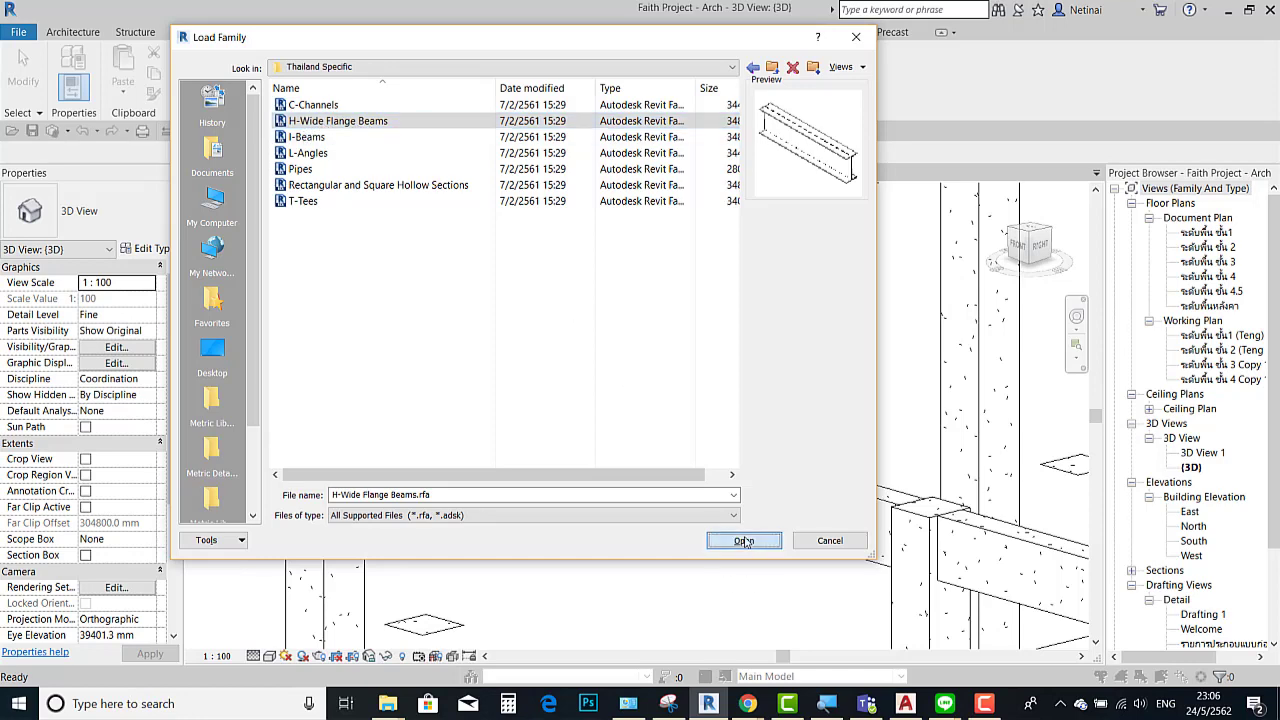
# Step: Load the beam types H150x100x21.1, H200x150x30.6 and H250x250x82.2
pyautogui.click(515, 345)
pyautogui.keyDown('ctrl'); pyautogui.click(509, 425); pyautogui.keyUp('ctrl')
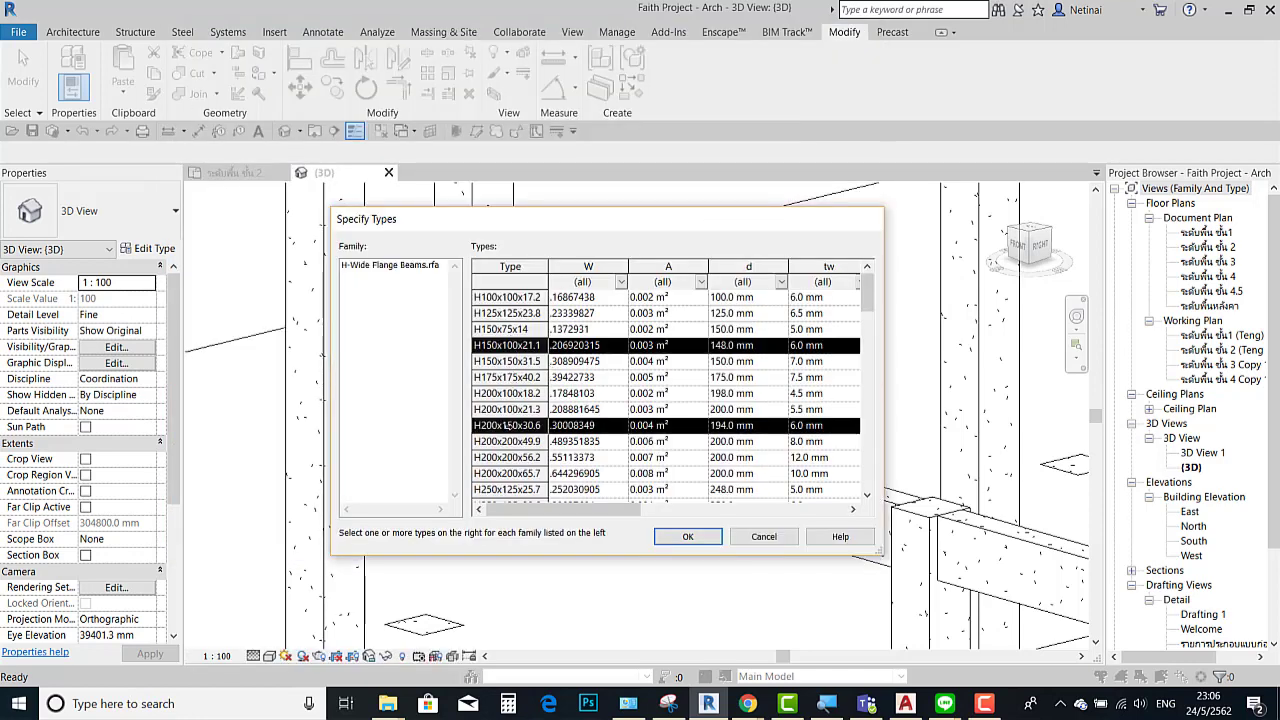
pyautogui.scroll(-3, 510, 430)
pyautogui.keyDown('ctrl'); pyautogui.click(560, 441); pyautogui.keyUp('ctrl')
pyautogui.click(670, 540)
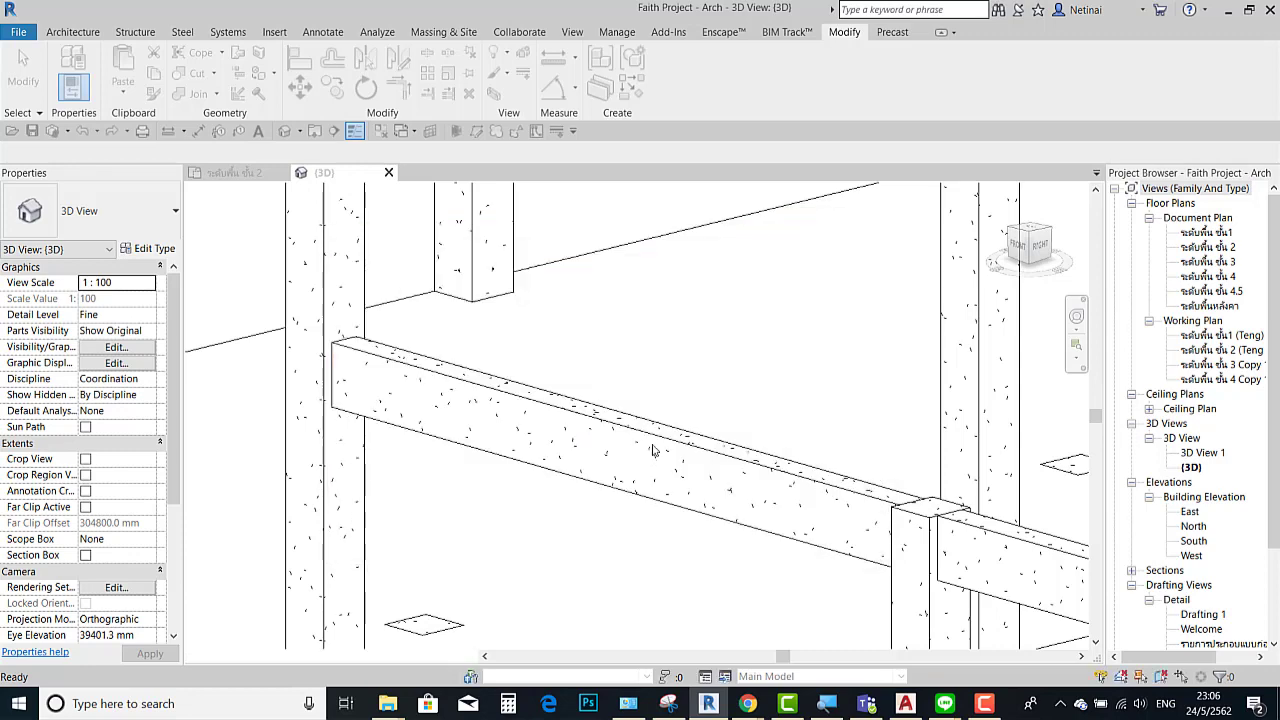
# Step: Change the concrete beam to type H250x250x82.2 and open its family for editing
pyautogui.click(651, 449)
pyautogui.click(68, 236)
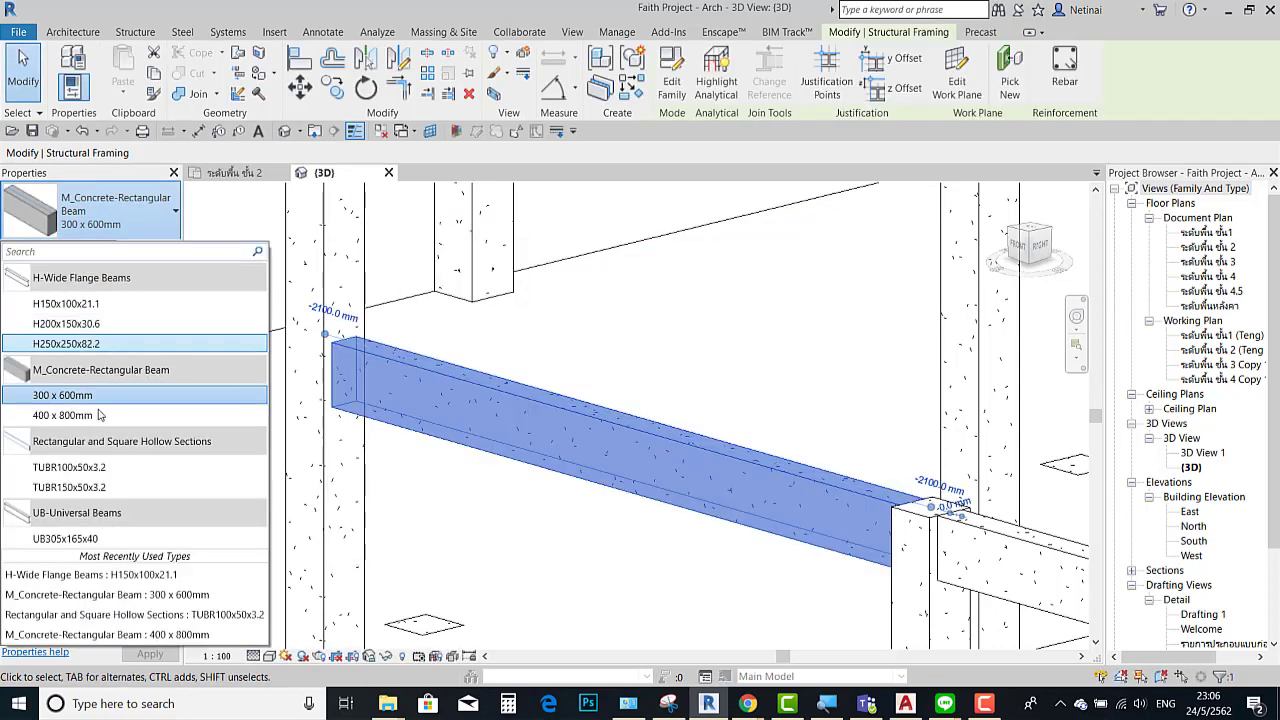
pyautogui.click(70, 343)
pyautogui.press('Escape')
pyautogui.click(455, 393)
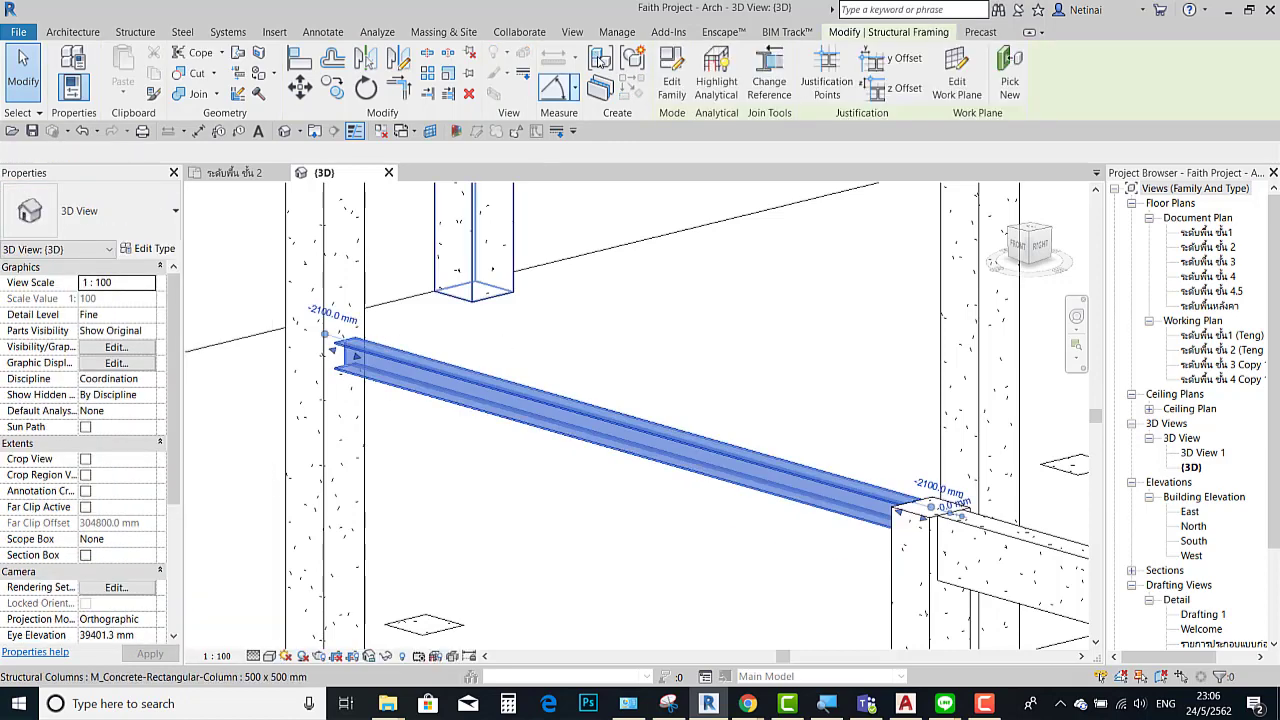
pyautogui.click(671, 82)
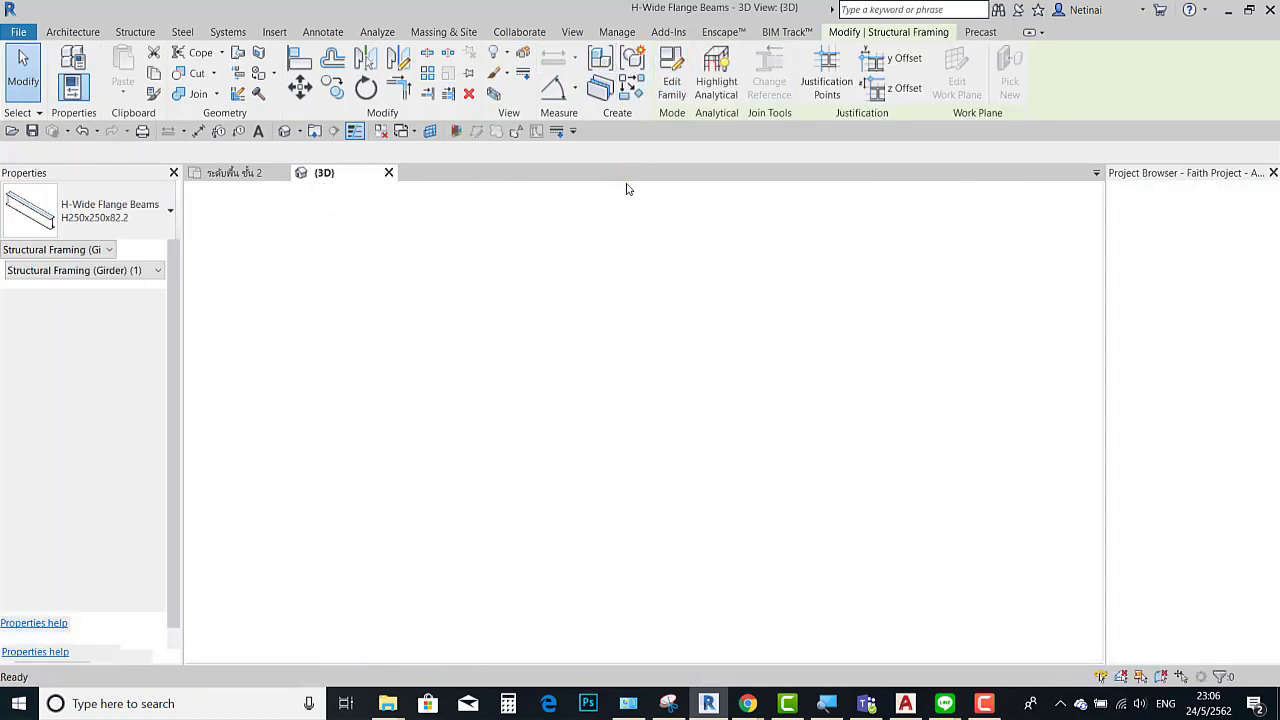
# Step: Pan the H-beam into view and review the H250x250x82.2 type parameters
pyautogui.moveTo(838, 371); pyautogui.dragTo(758, 290, button='middle')
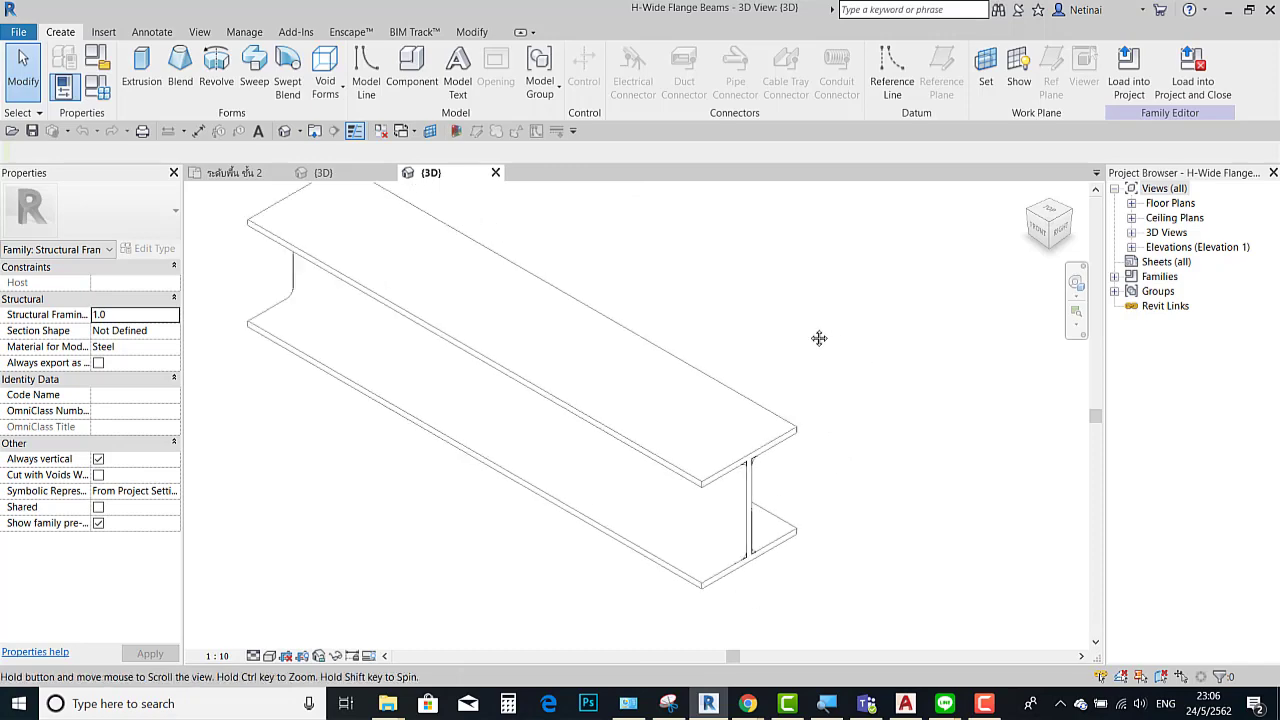
pyautogui.click(63, 87)
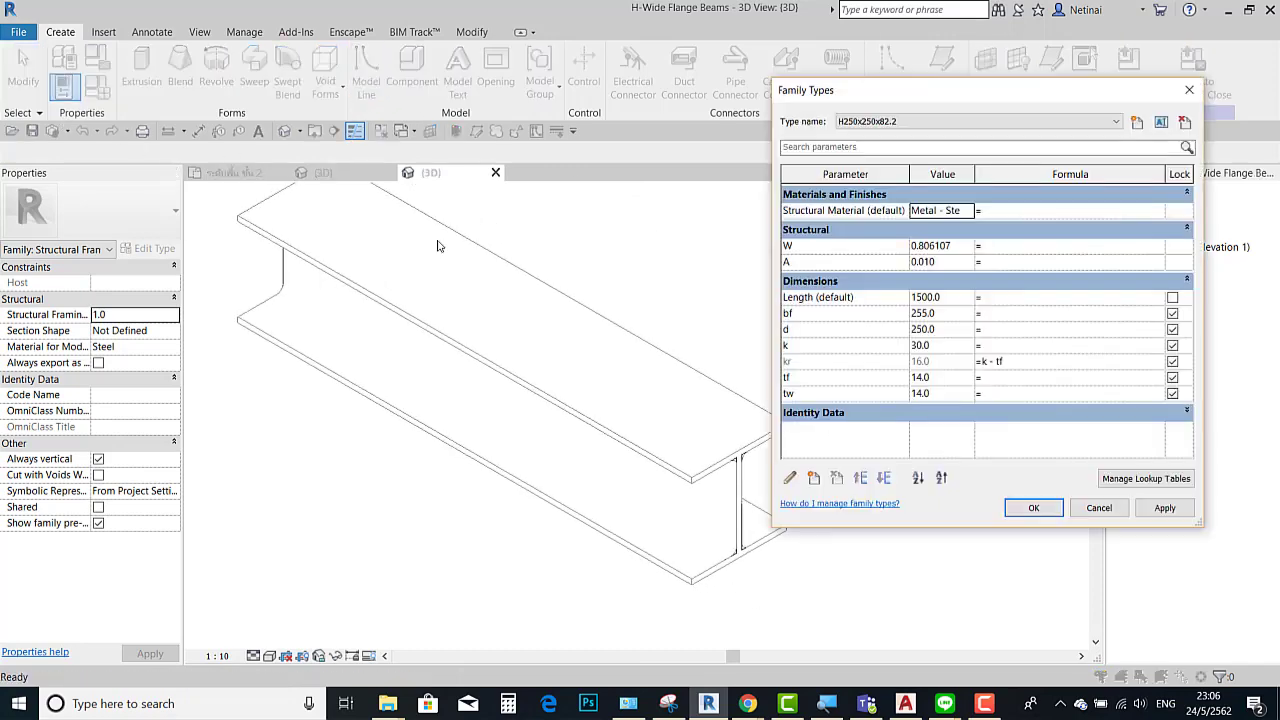
pyautogui.moveTo(880, 90); pyautogui.dragTo(763, 75)
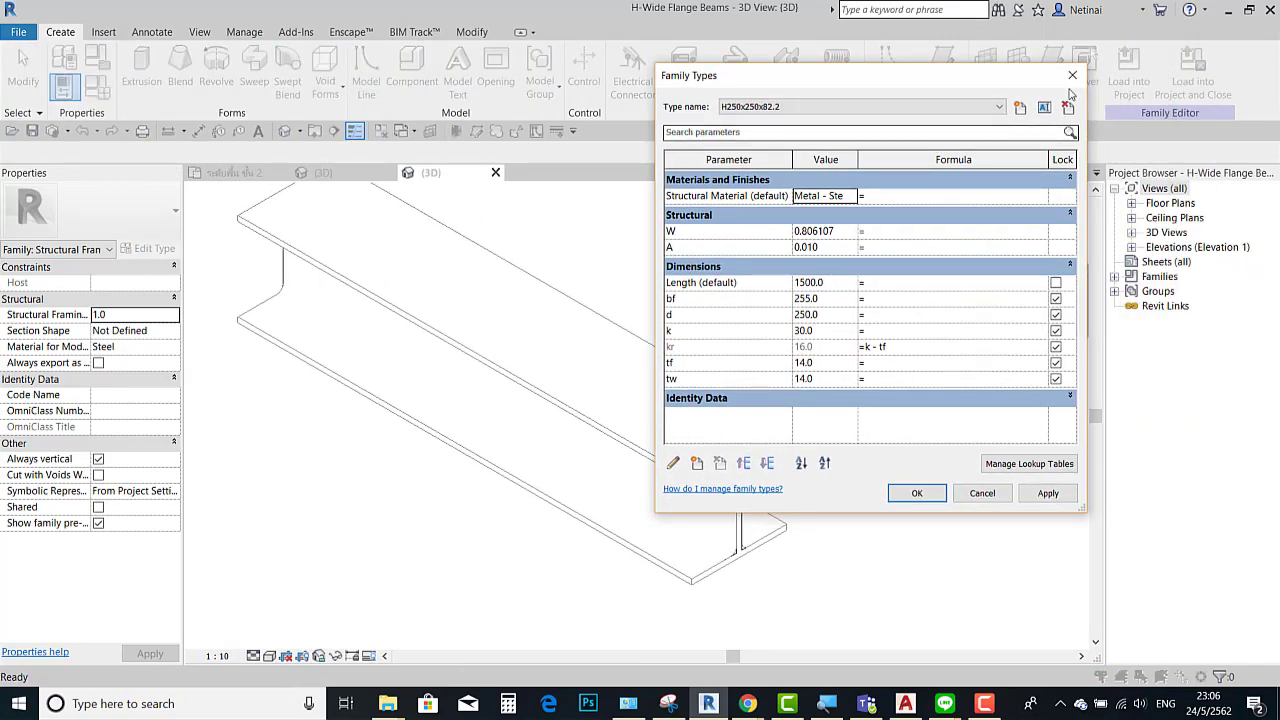
pyautogui.click(1070, 78)
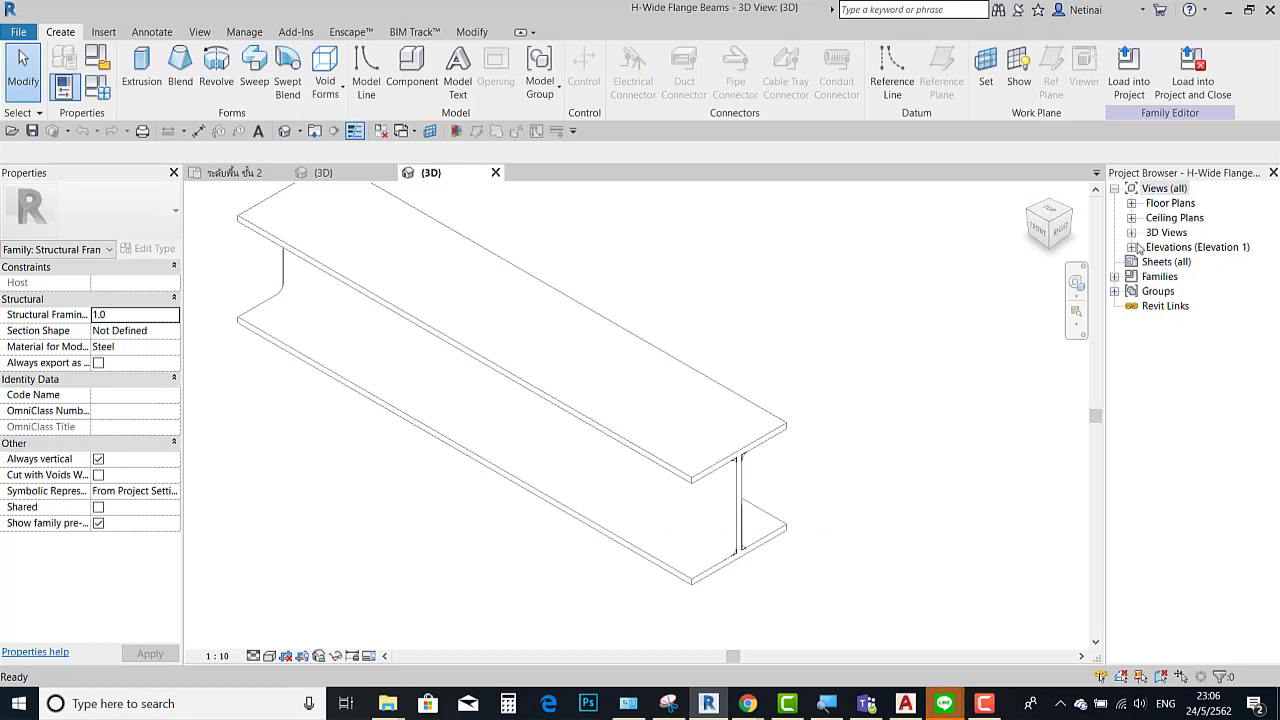
# Step: Open the Front, then Left elevation to show the beam's cross-section
pyautogui.click(1132, 248)
pyautogui.doubleClick(1175, 276)
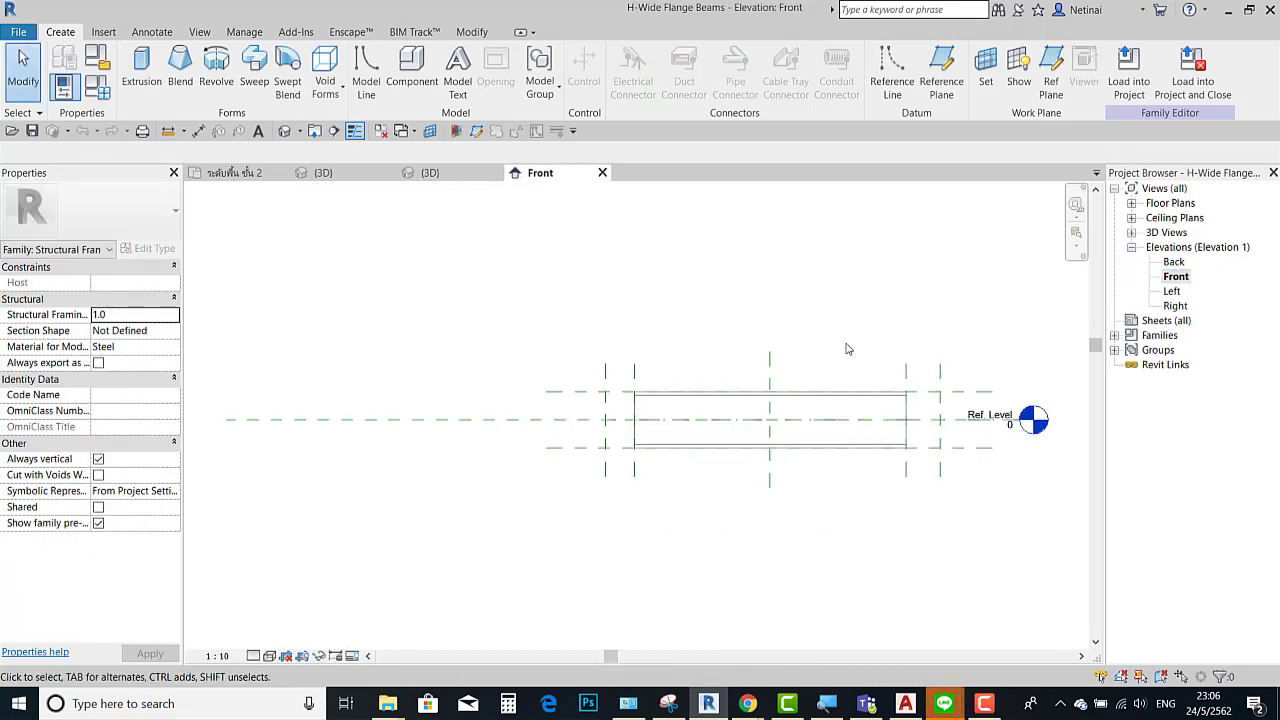
pyautogui.doubleClick(1176, 292)
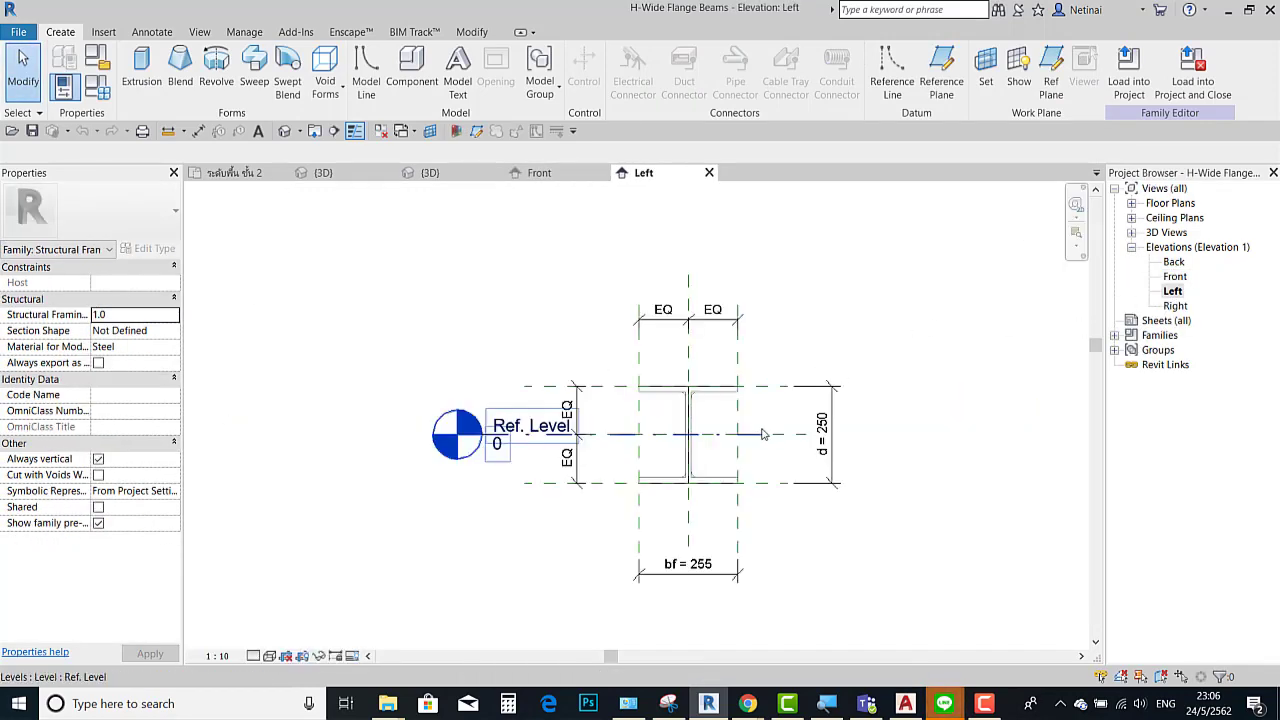
pyautogui.scroll(-3, 735, 450)
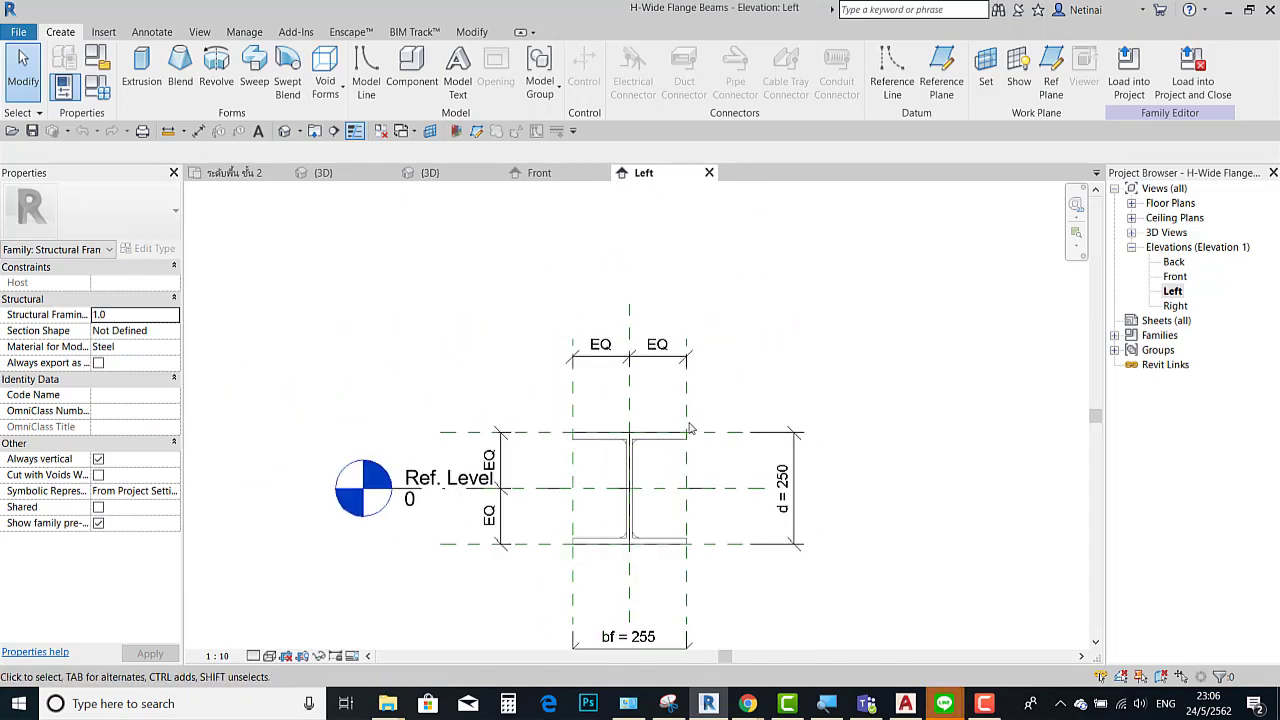
pyautogui.moveTo(597, 347); pyautogui.dragTo(568, 363, button='middle')
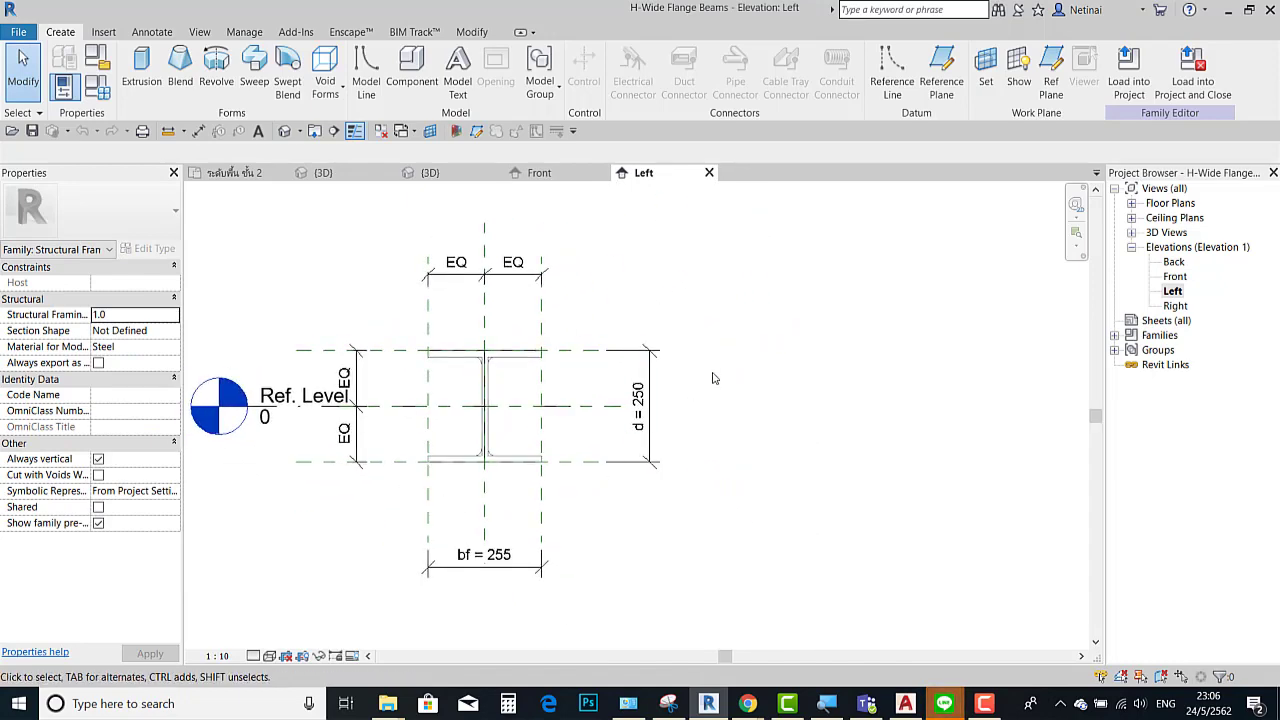
# Step: Start a new shared family parameter and pick เส้นรอบรูป from the Beam group
pyautogui.click(91, 89)
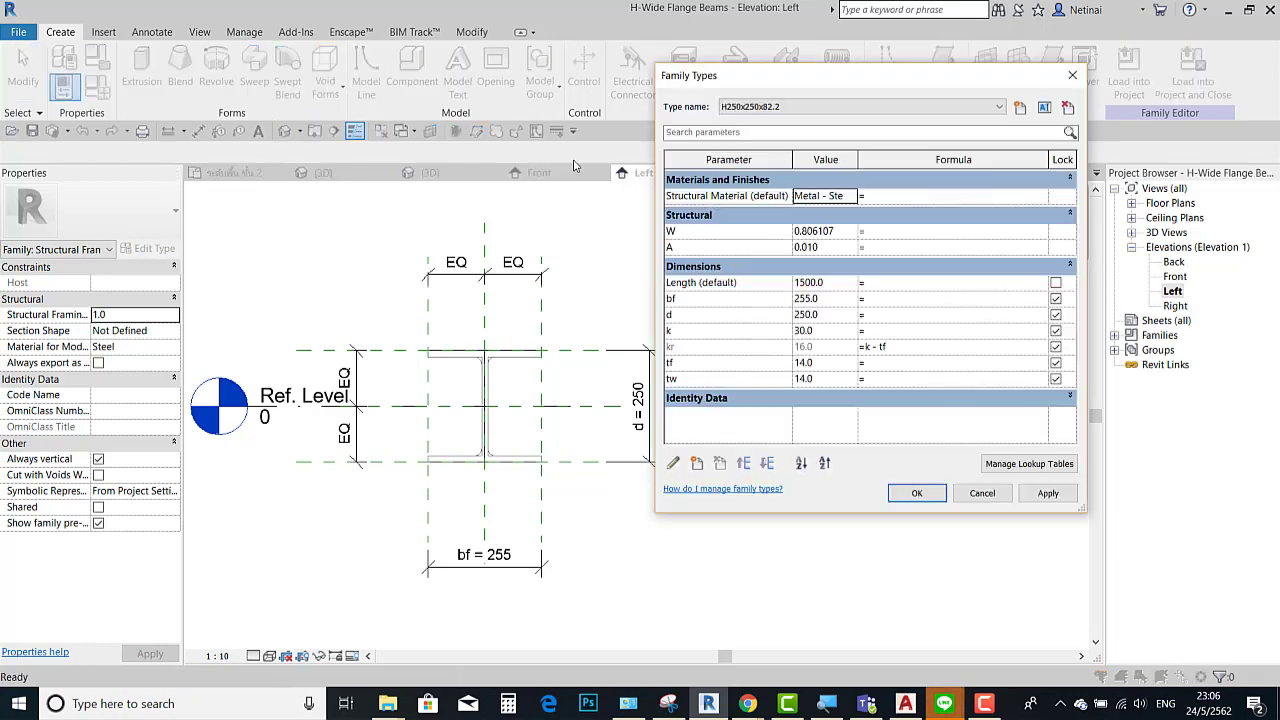
pyautogui.moveTo(760, 70); pyautogui.dragTo(847, 74)
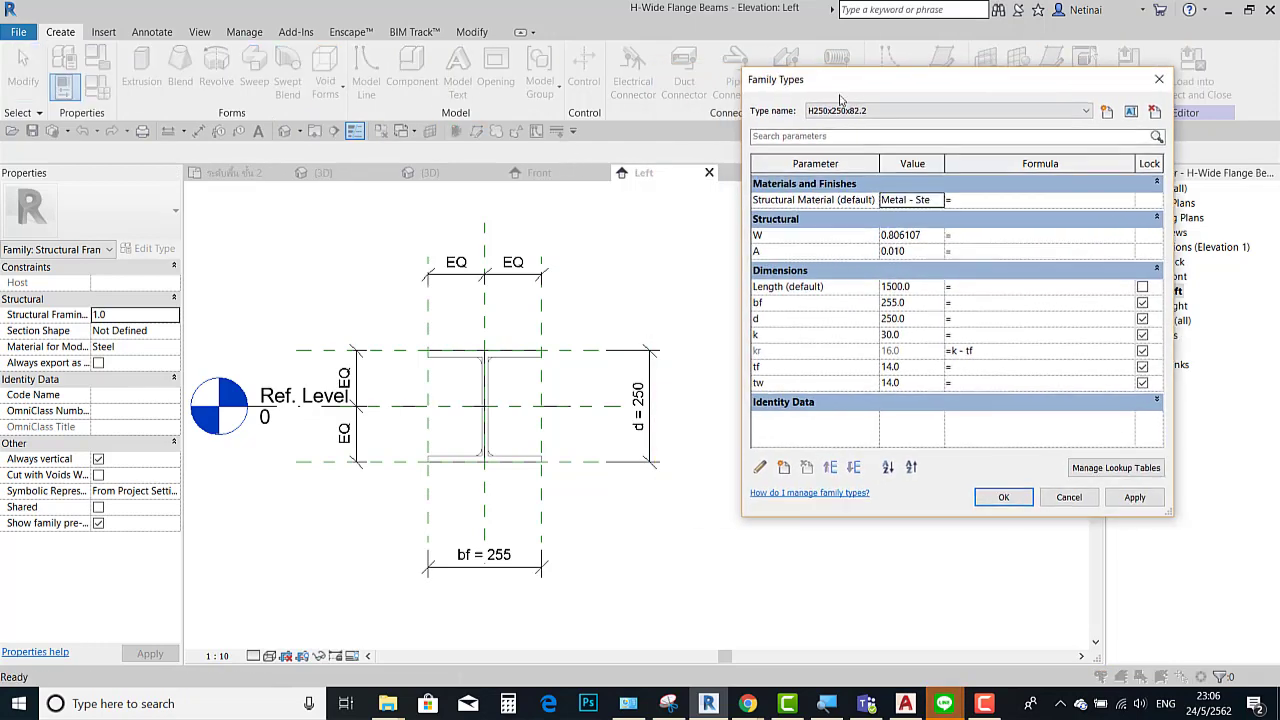
pyautogui.click(783, 467)
pyautogui.click(646, 210)
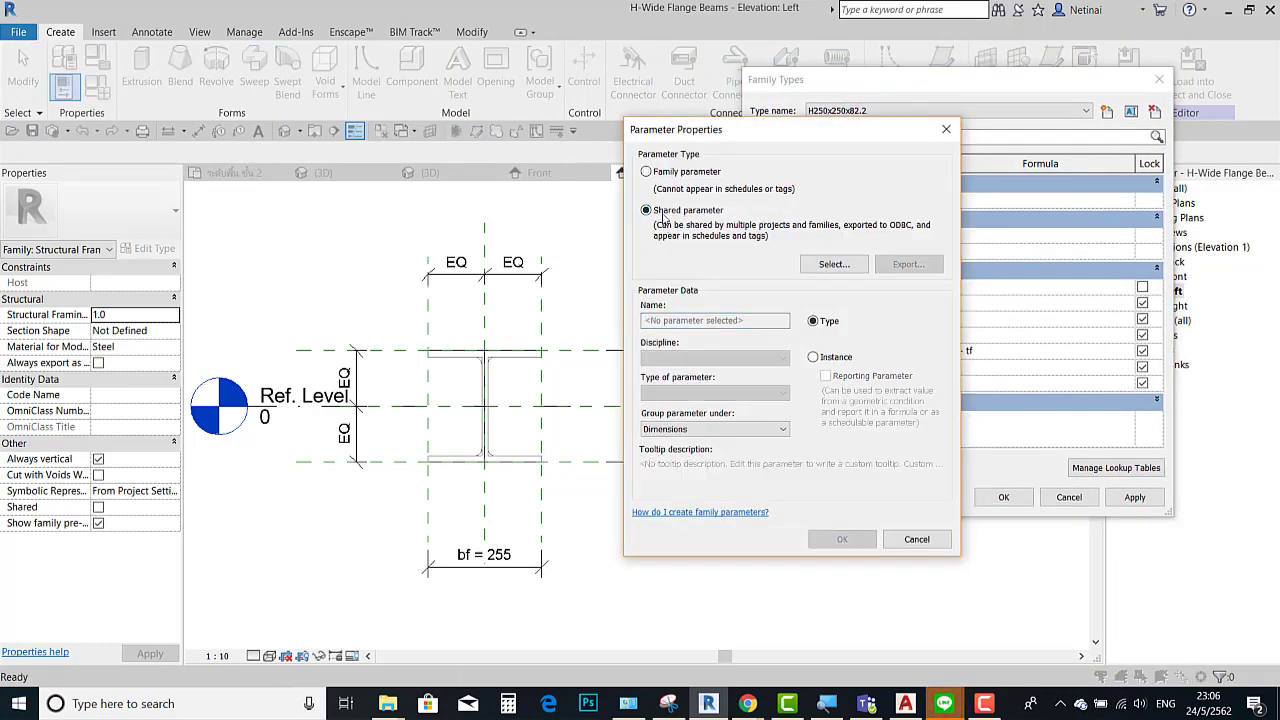
pyautogui.click(834, 264)
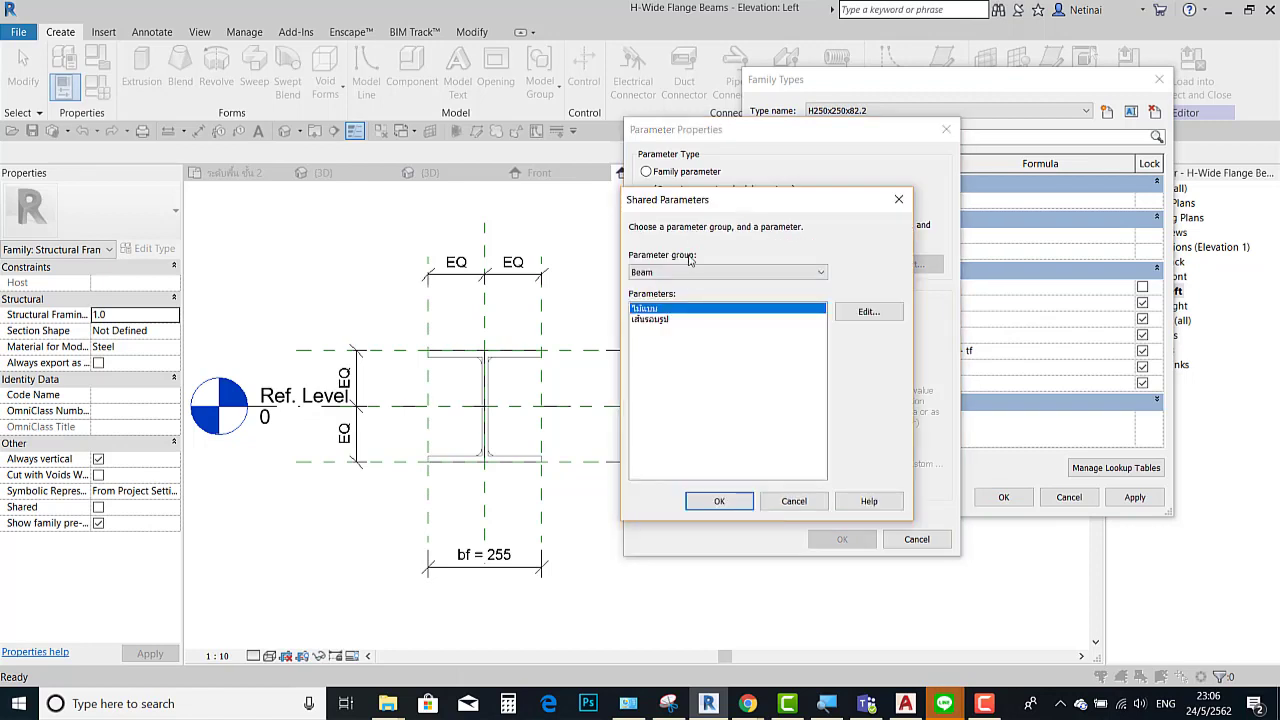
pyautogui.click(660, 319)
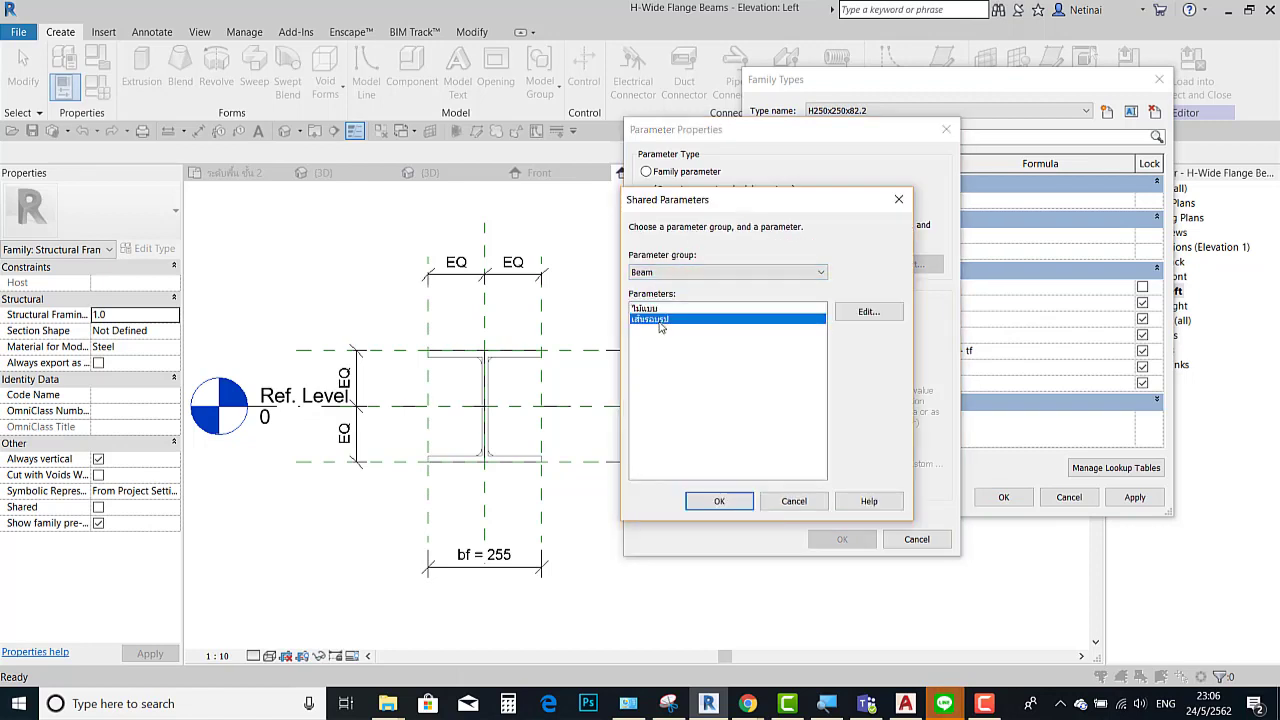
# Step: Inspect เส้นรอบรูป in the shared parameter editor, then add it as a type parameter
pyautogui.click(862, 314)
pyautogui.click(308, 316)
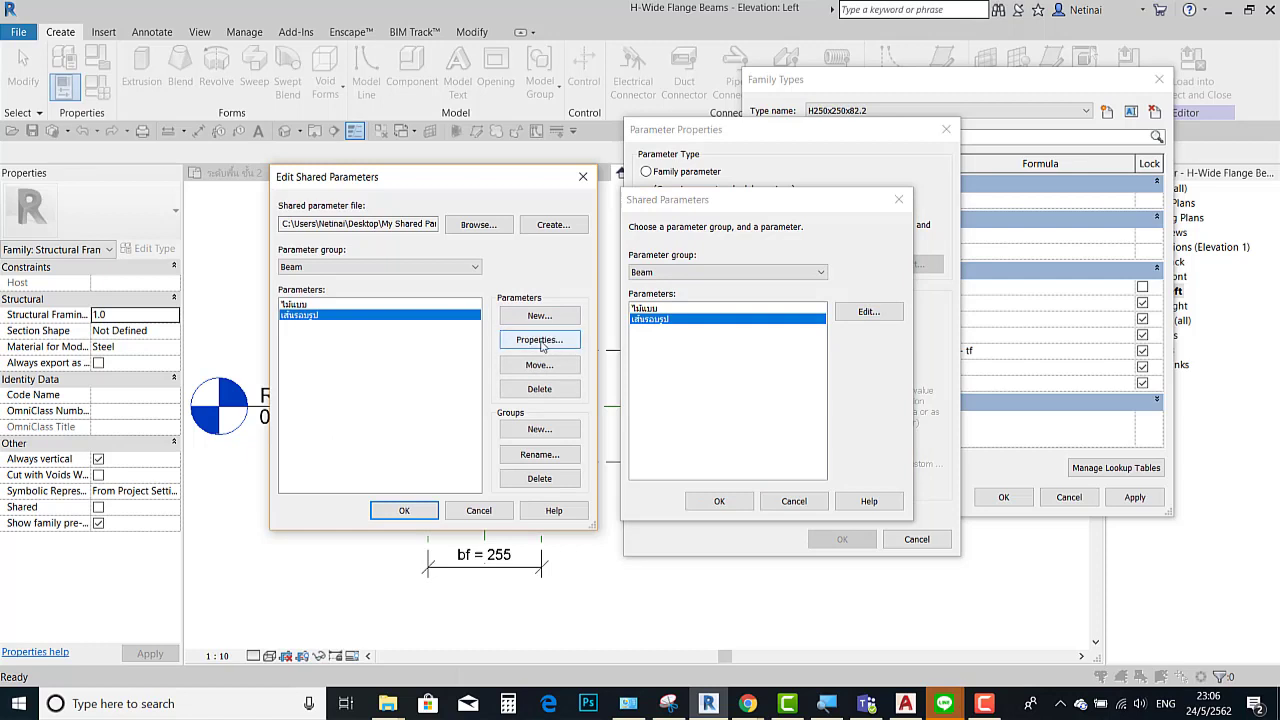
pyautogui.click(540, 341)
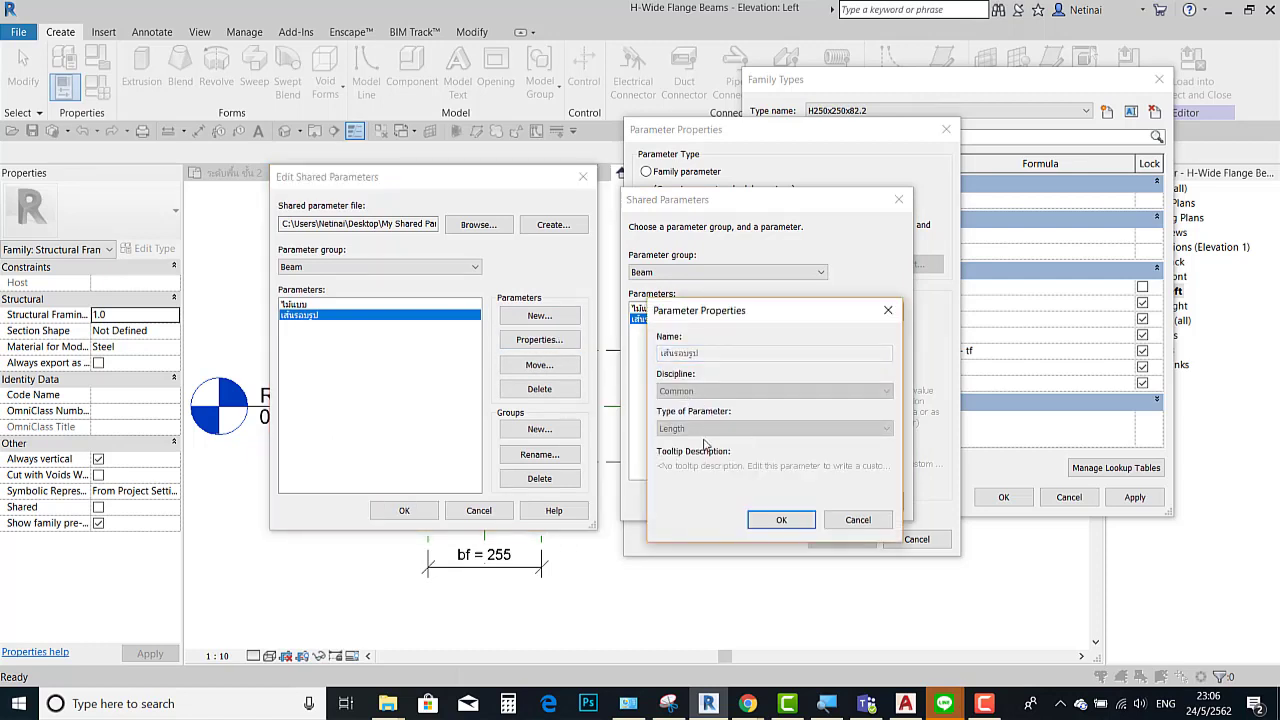
pyautogui.click(888, 310)
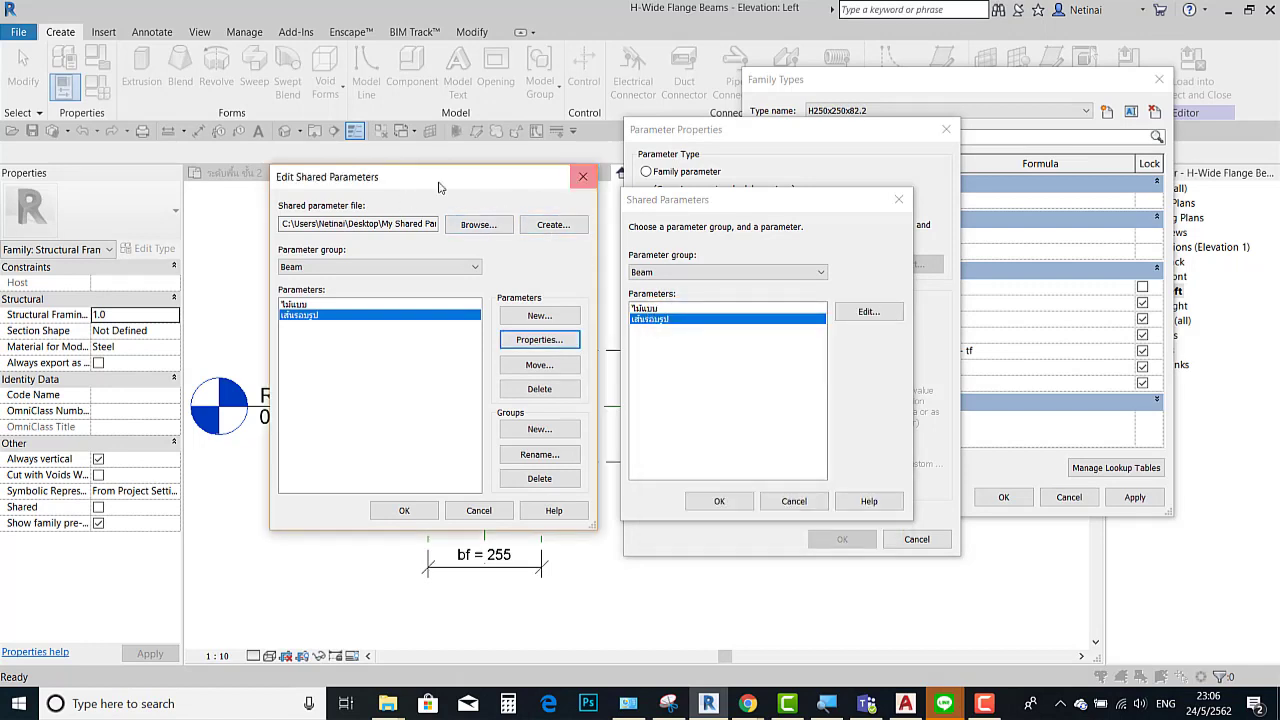
pyautogui.click(404, 510)
pyautogui.click(651, 319)
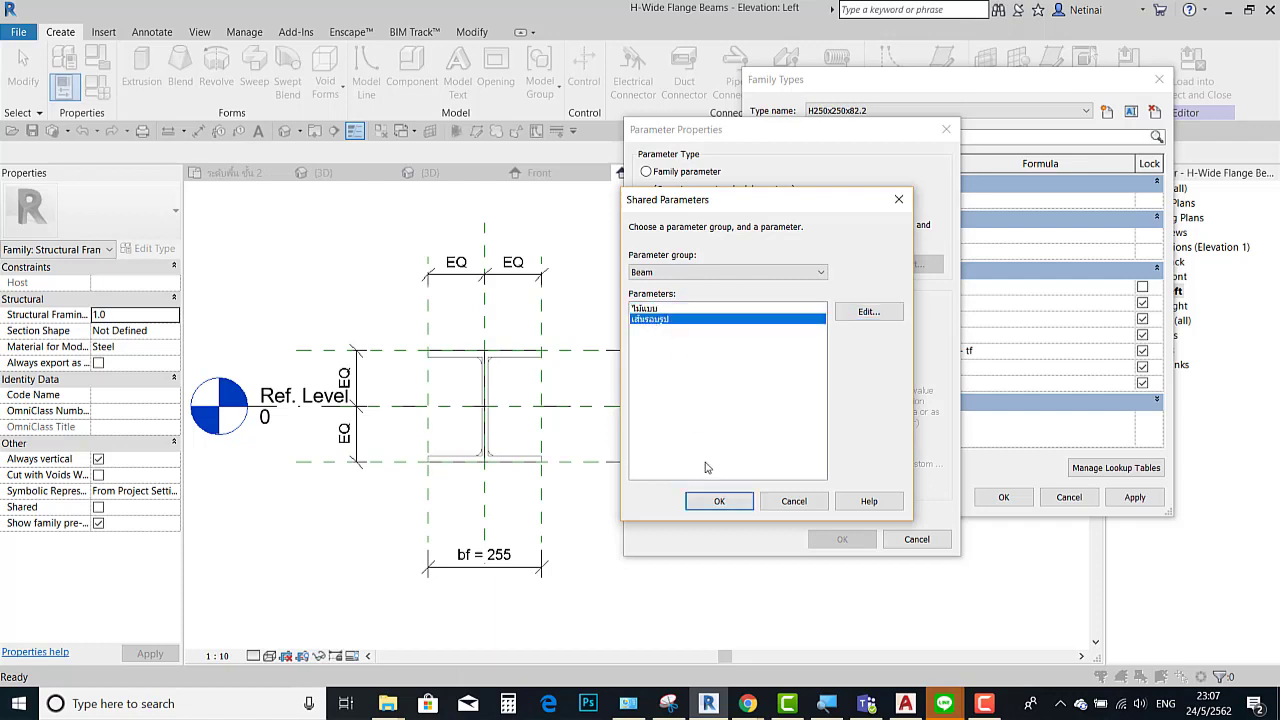
pyautogui.click(719, 501)
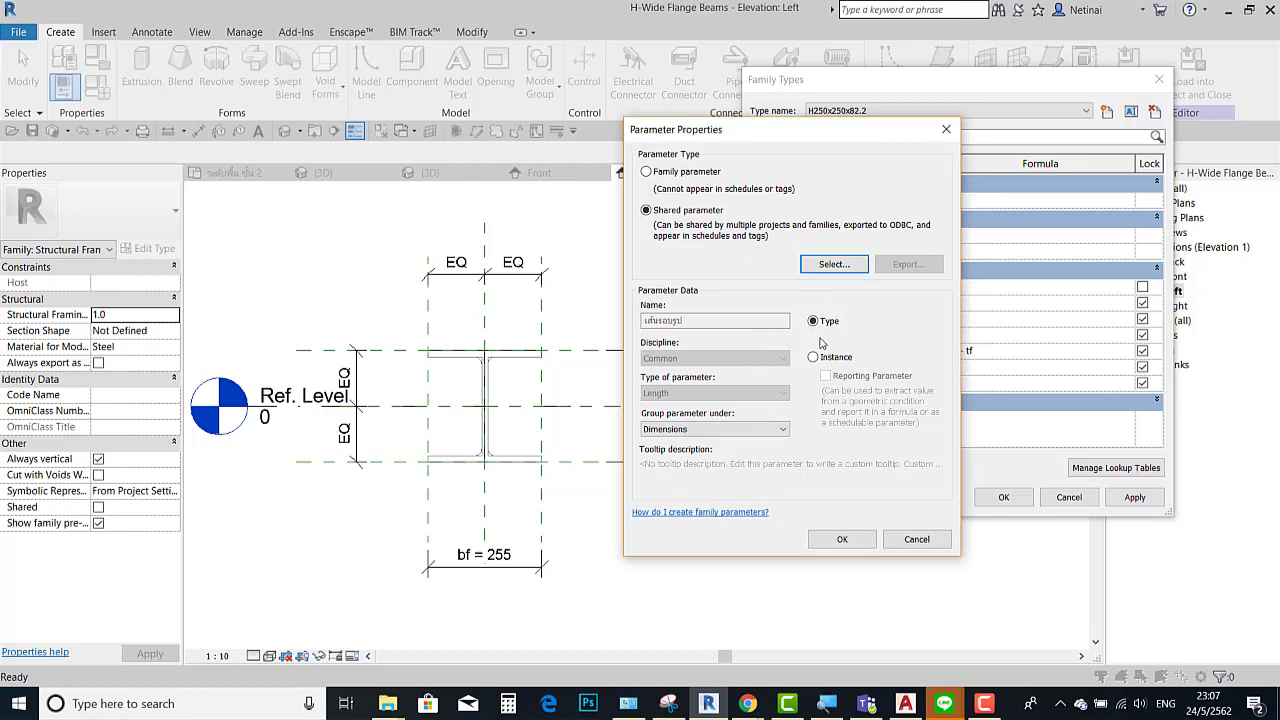
pyautogui.click(842, 539)
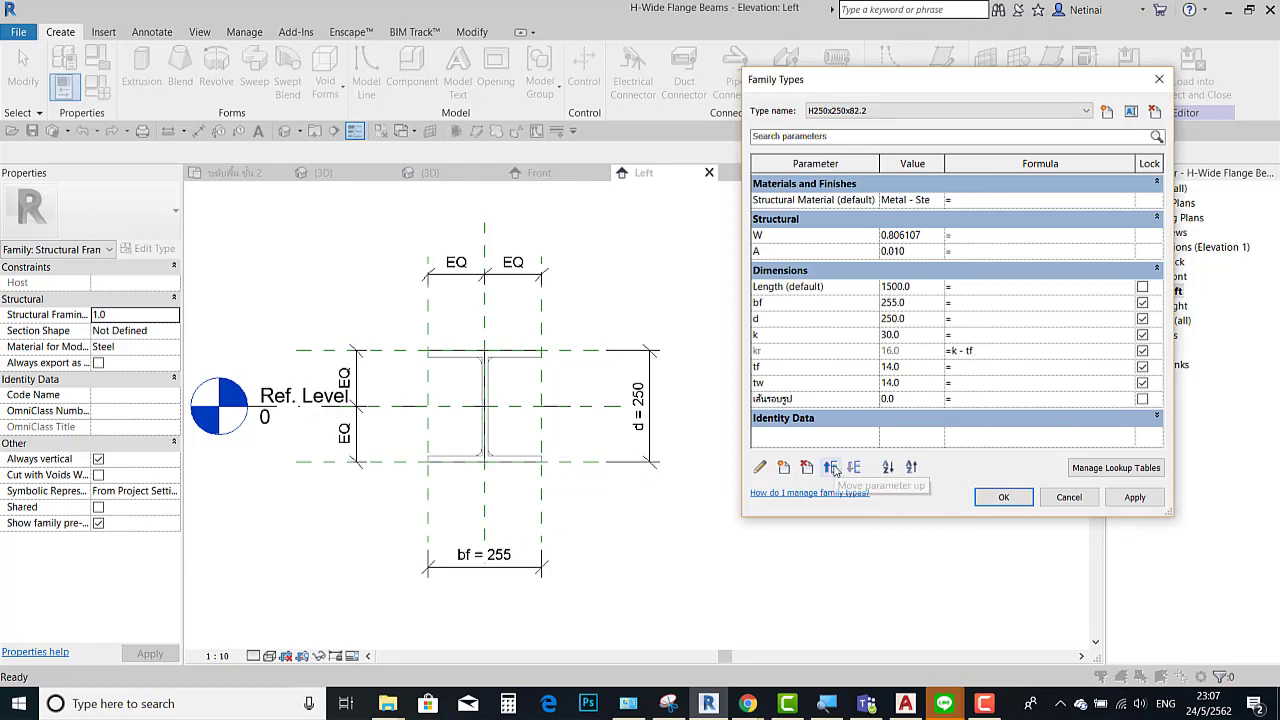
# Step: Give เส้นรอบรูป the formula bf * 4 + d * 2 (1520.0) and apply the Family Types changes
pyautogui.write('bf * 4')
pyautogui.press('Return')
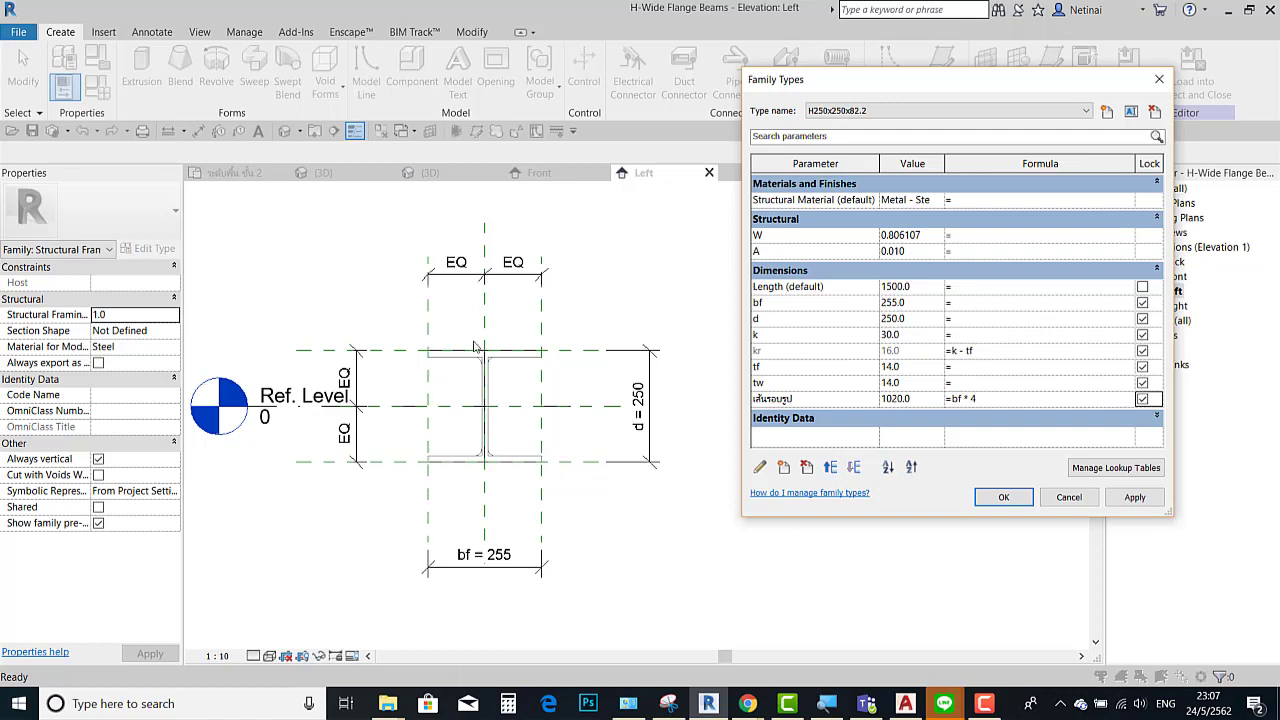
pyautogui.click(986, 399)
pyautogui.click(988, 399)
pyautogui.write('*2')
pyautogui.press('Tab')
pyautogui.click(1005, 496)
pyautogui.scroll(-1, 801, 329)
pyautogui.scroll(1, 521, 358)
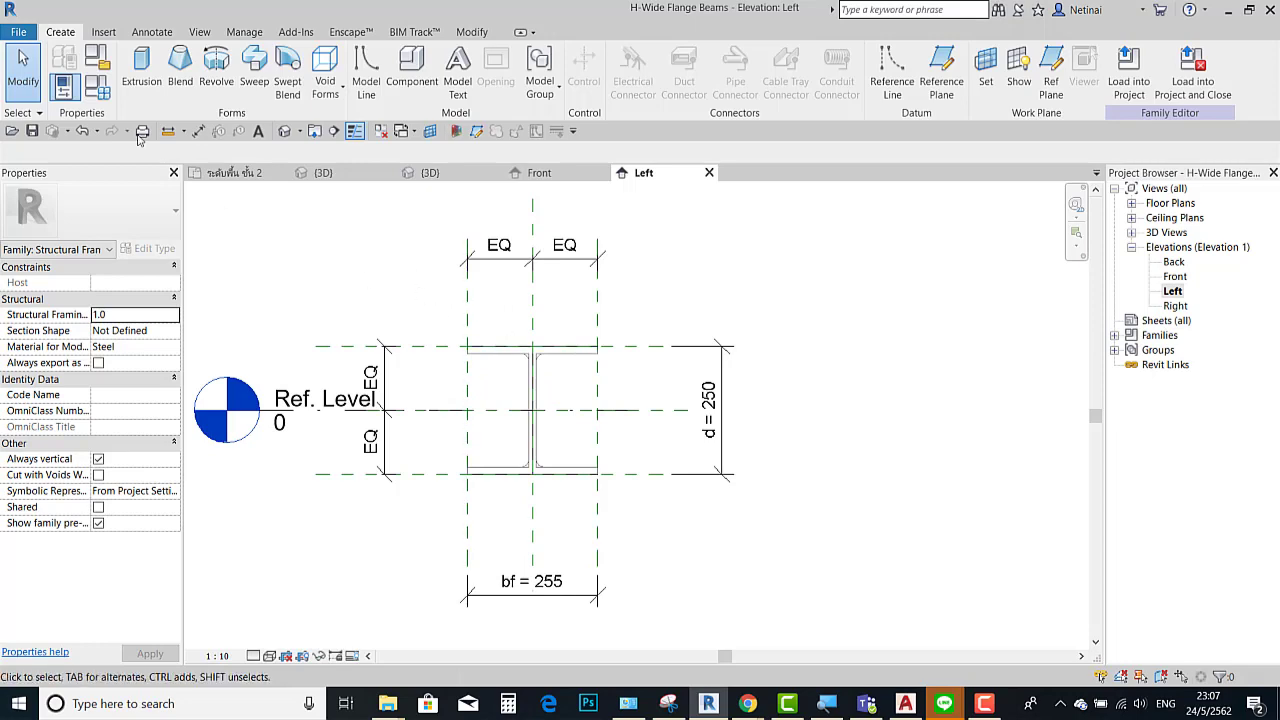
# Step: Reload the family into the project unsaved, overwriting the existing version and its parameter values
pyautogui.click(97, 88)
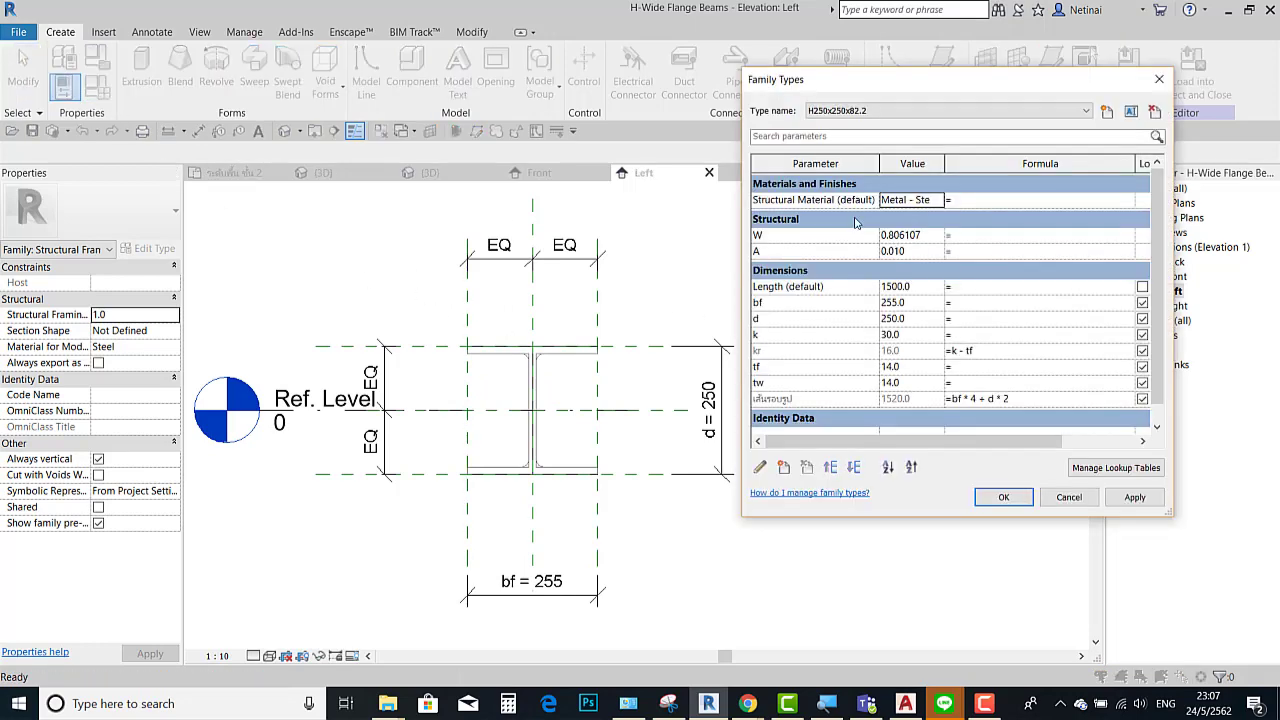
pyautogui.click(1159, 79)
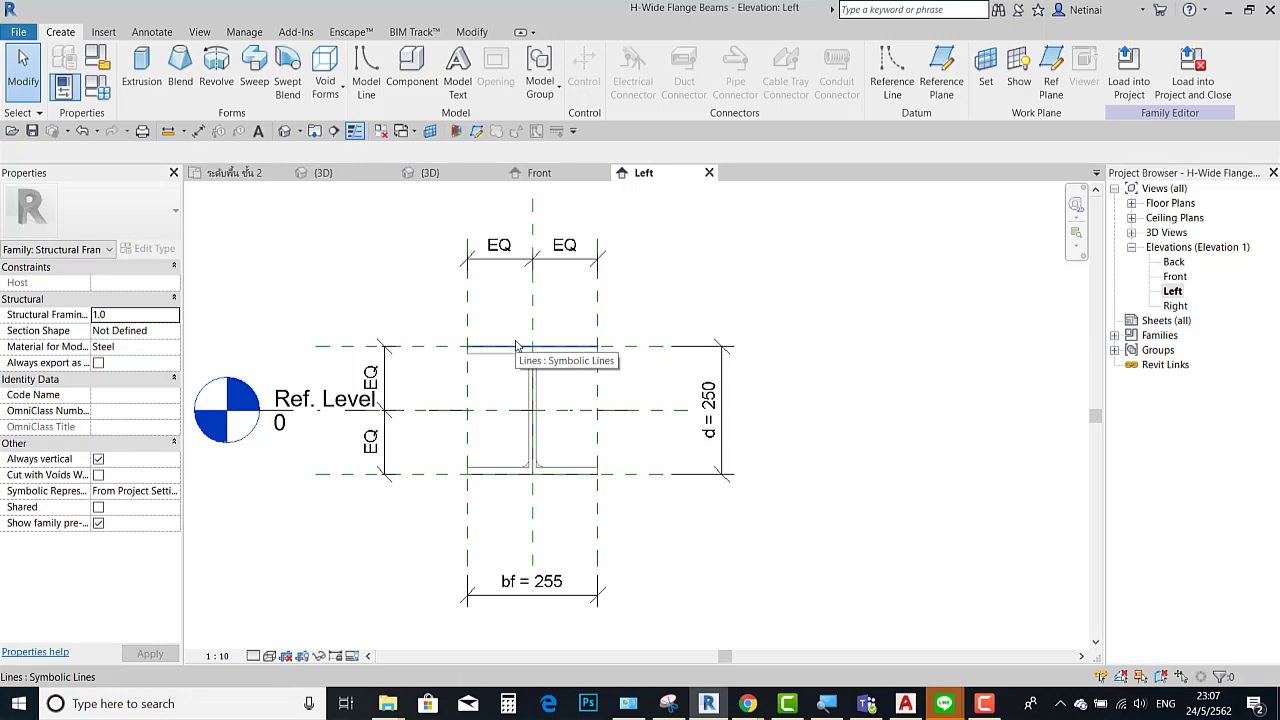
pyautogui.click(1192, 82)
pyautogui.click(679, 362)
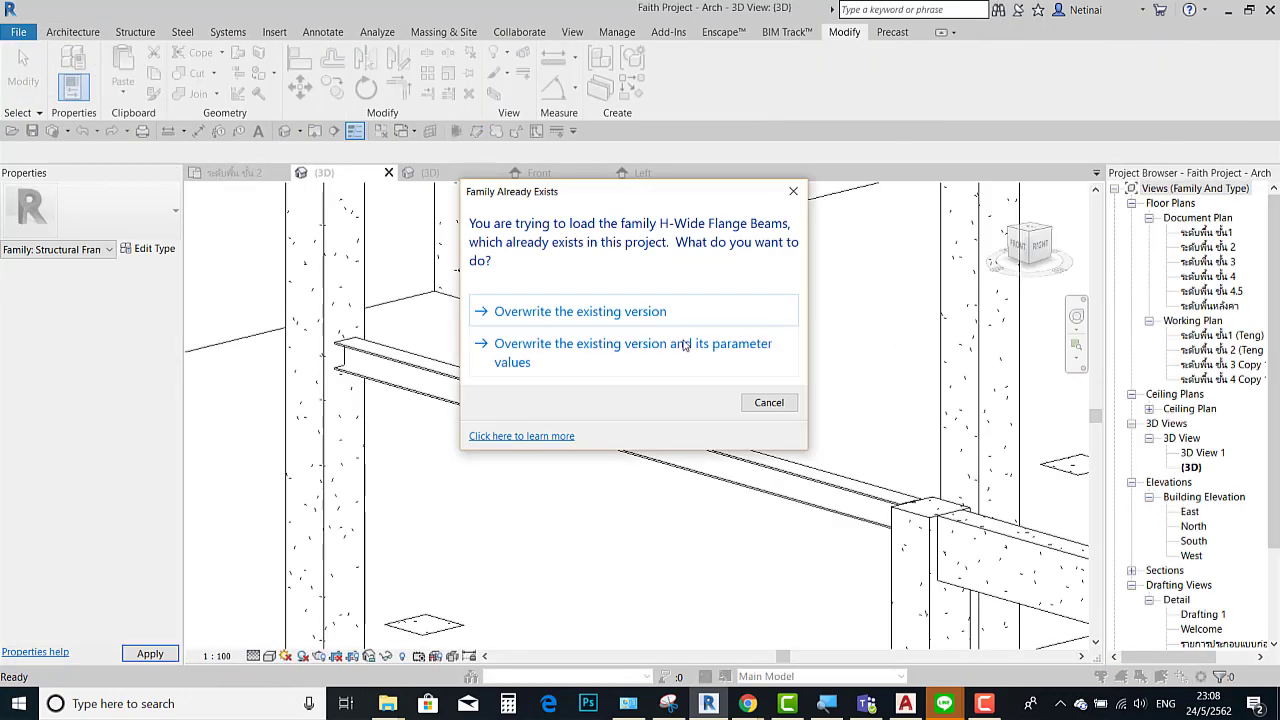
pyautogui.click(685, 353)
# Step: Check the H-beam's type properties show เส้นรอบรูป as 1520.0 mm
pyautogui.click(456, 374)
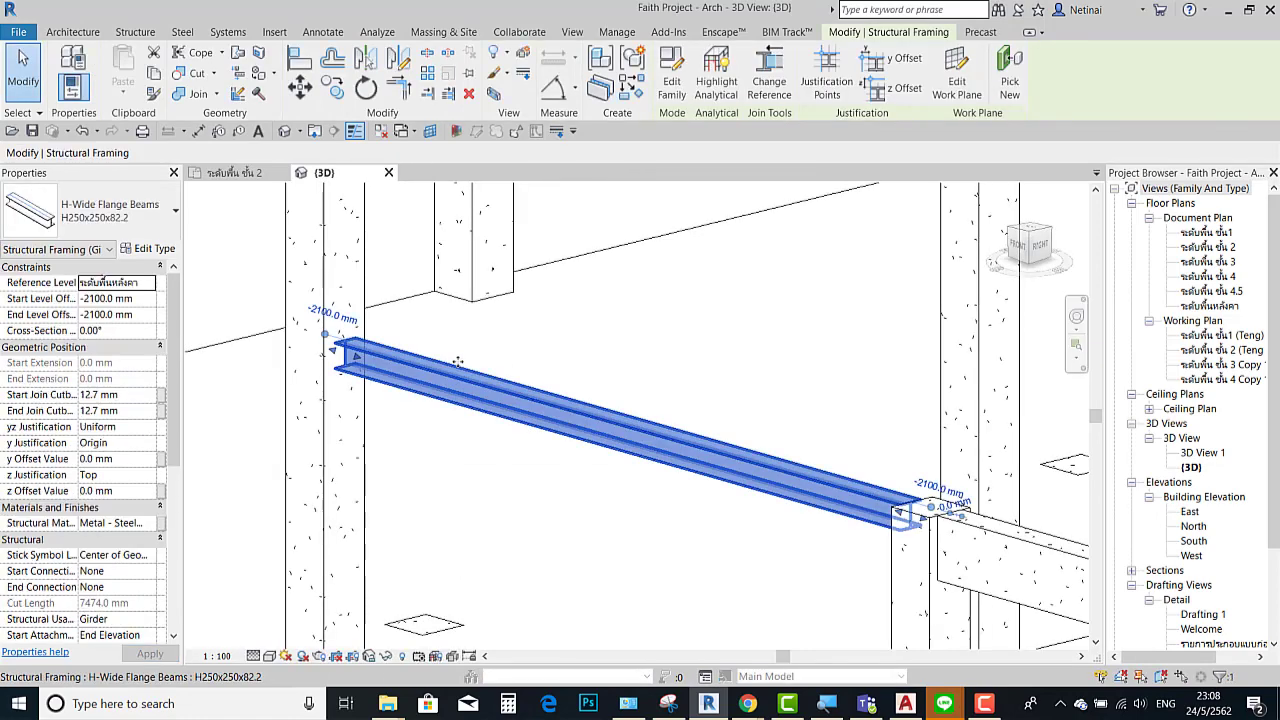
pyautogui.click(155, 250)
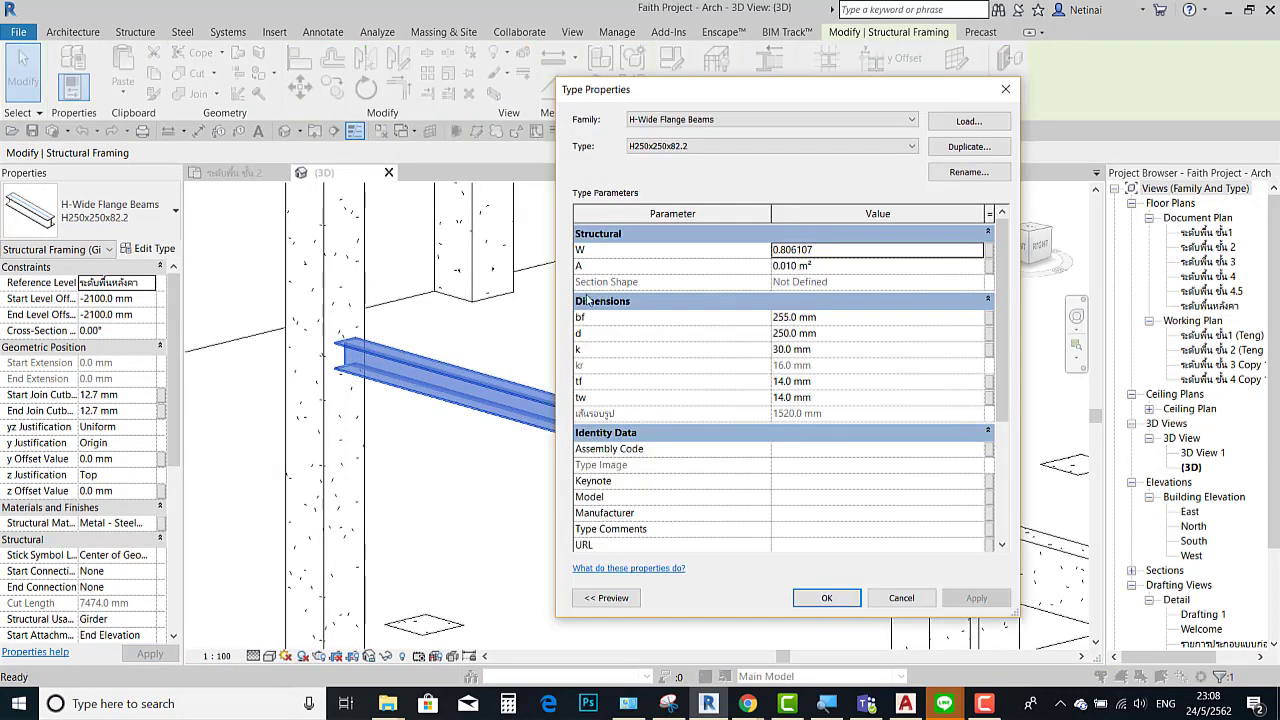
pyautogui.scroll(-1, 836, 351)
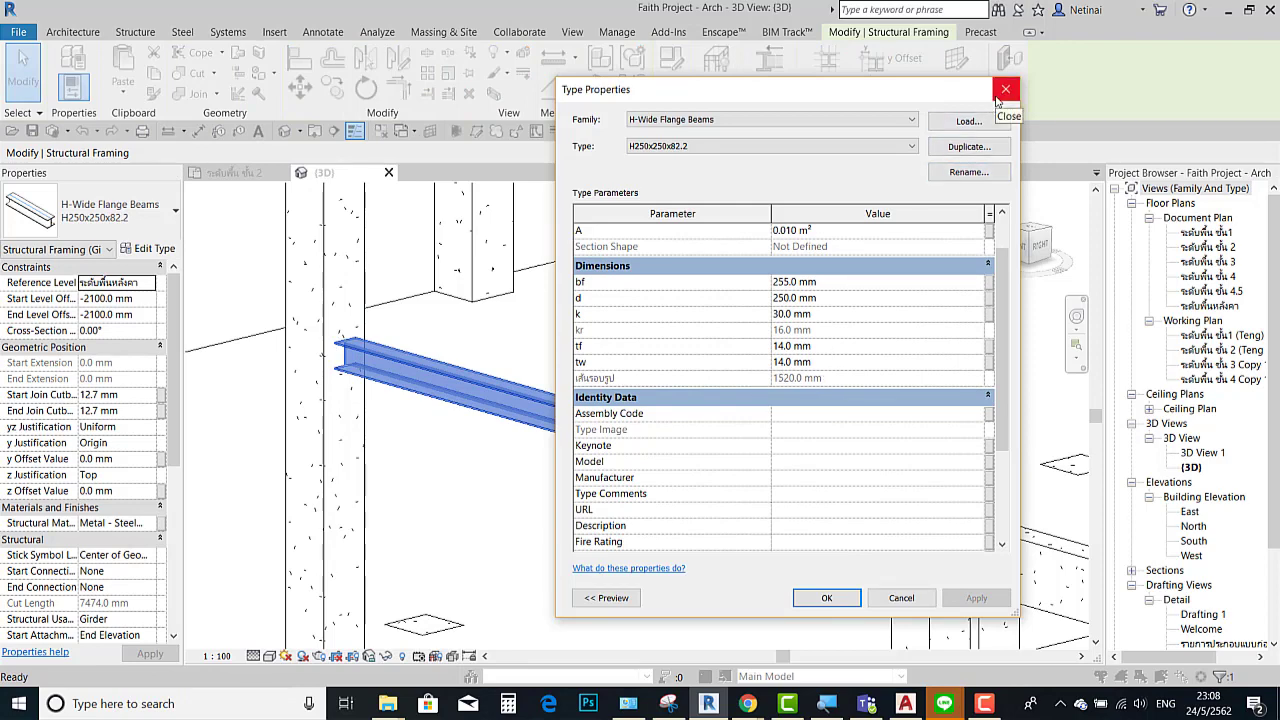
pyautogui.click(1005, 90)
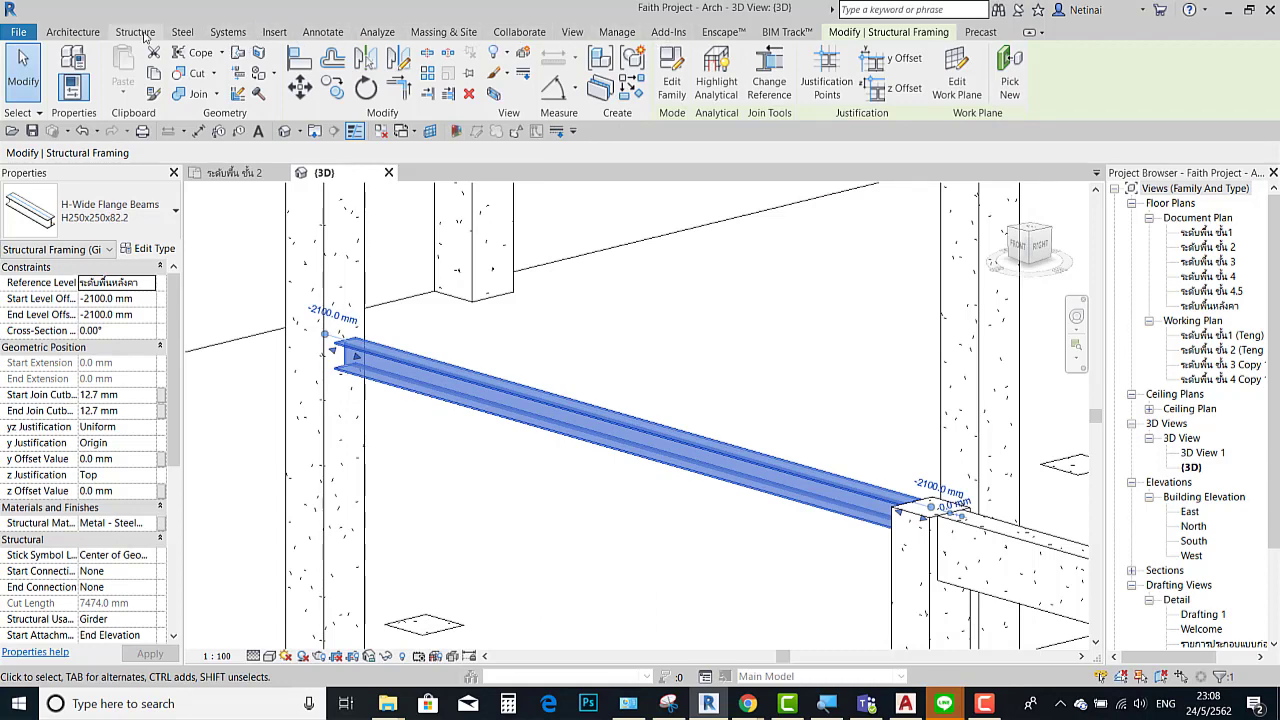
pyautogui.click(141, 37)
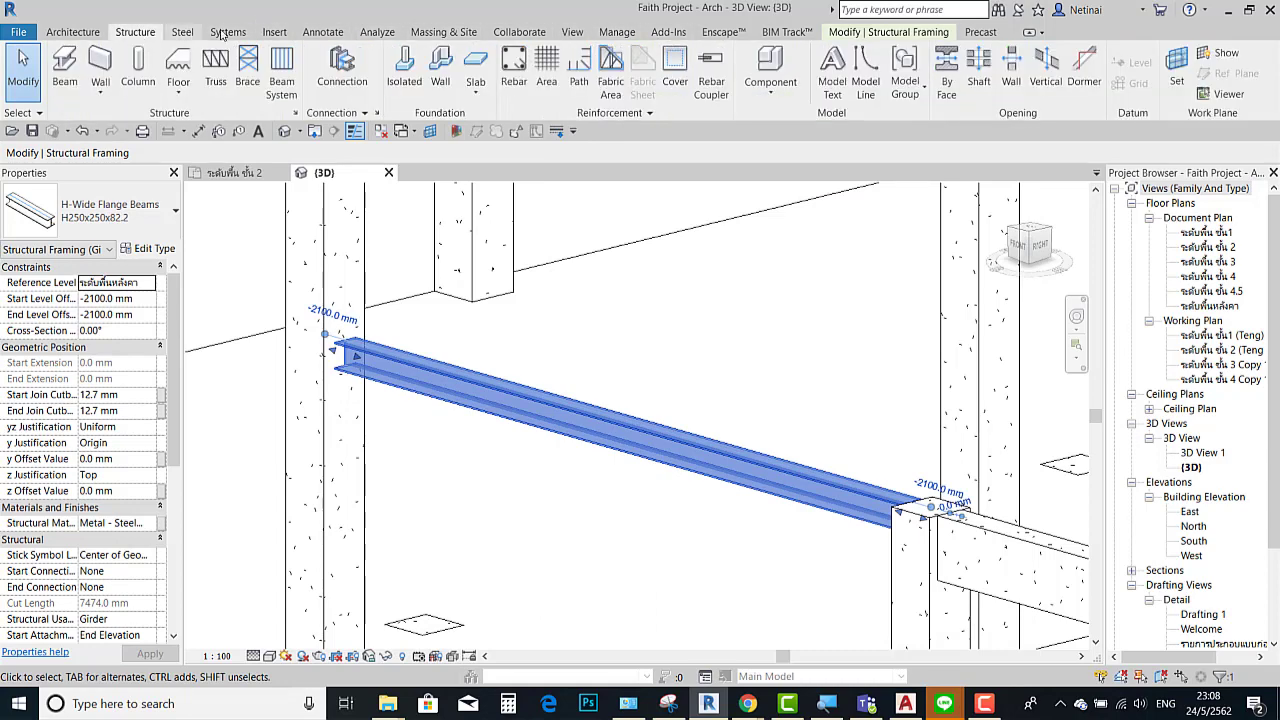
pyautogui.click(617, 31)
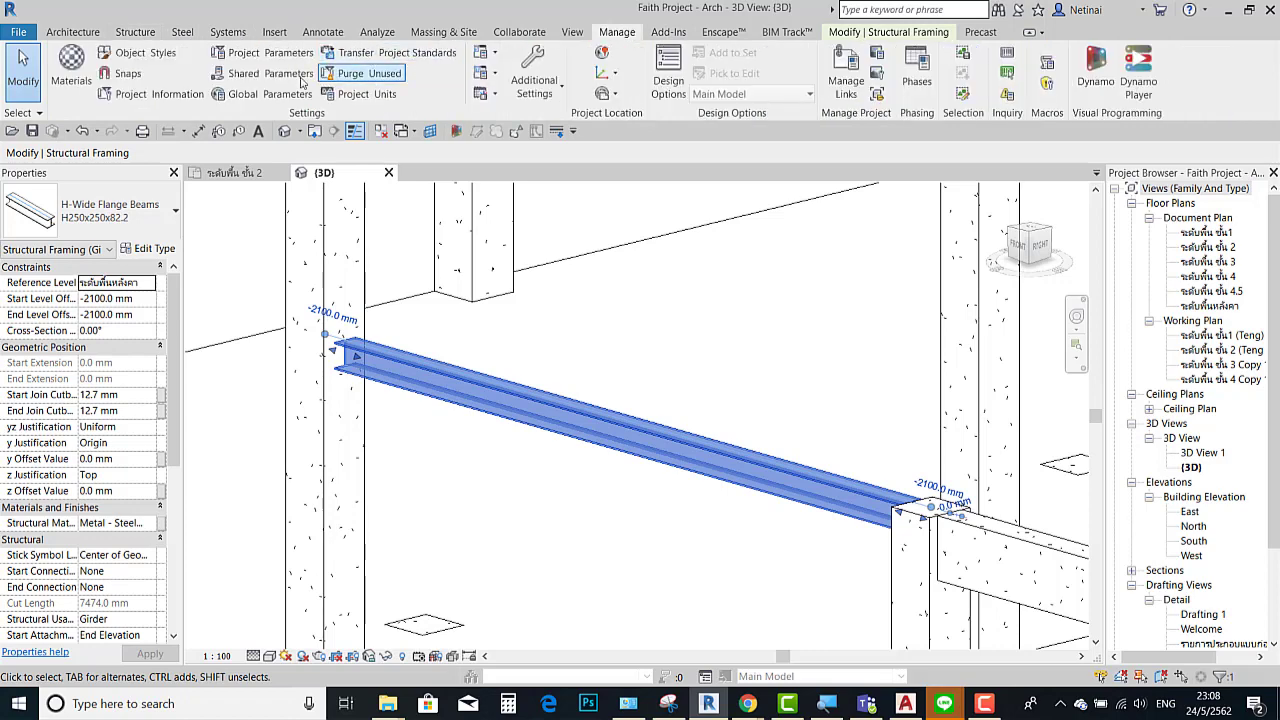
pyautogui.click(273, 58)
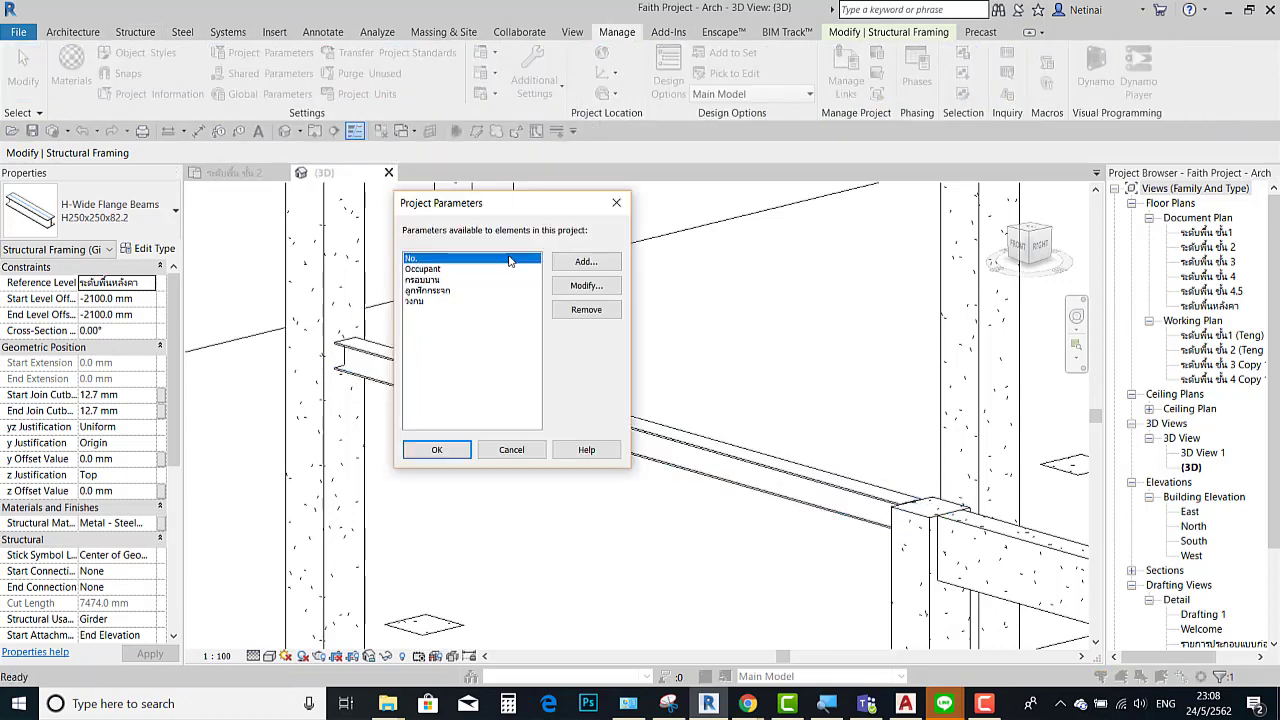
pyautogui.click(586, 261)
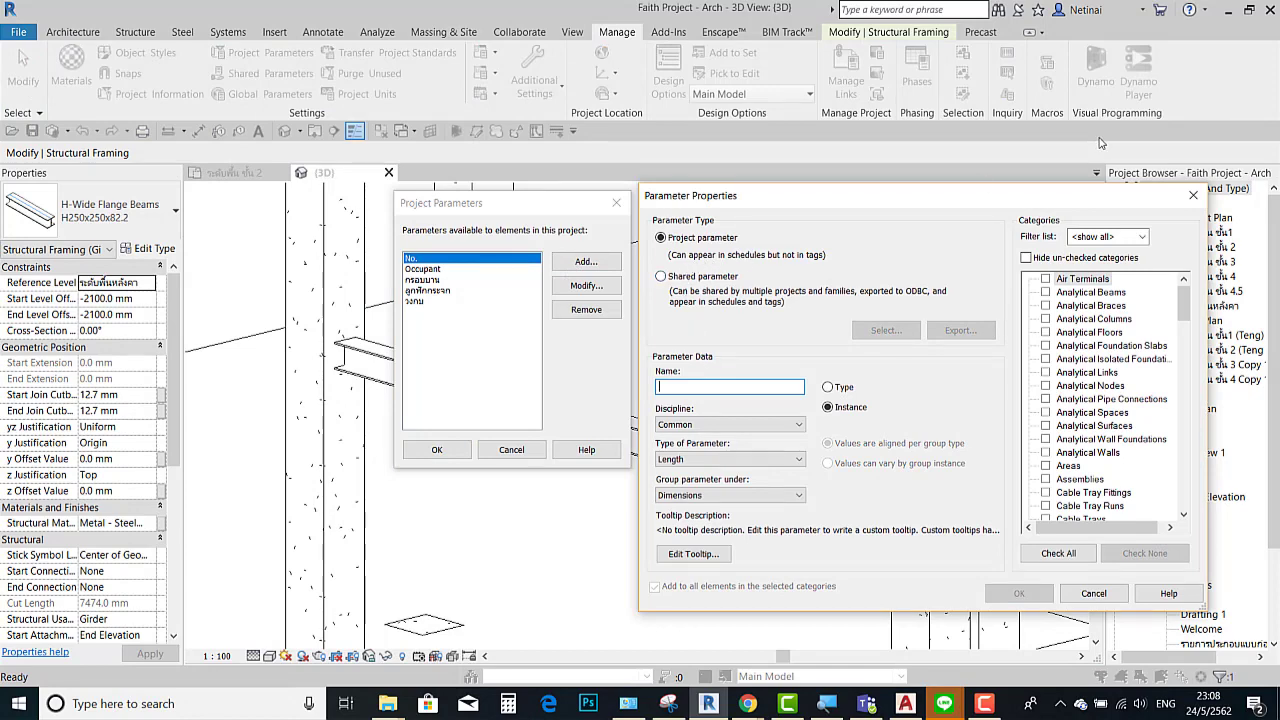
pyautogui.click(1193, 194)
pyautogui.click(616, 202)
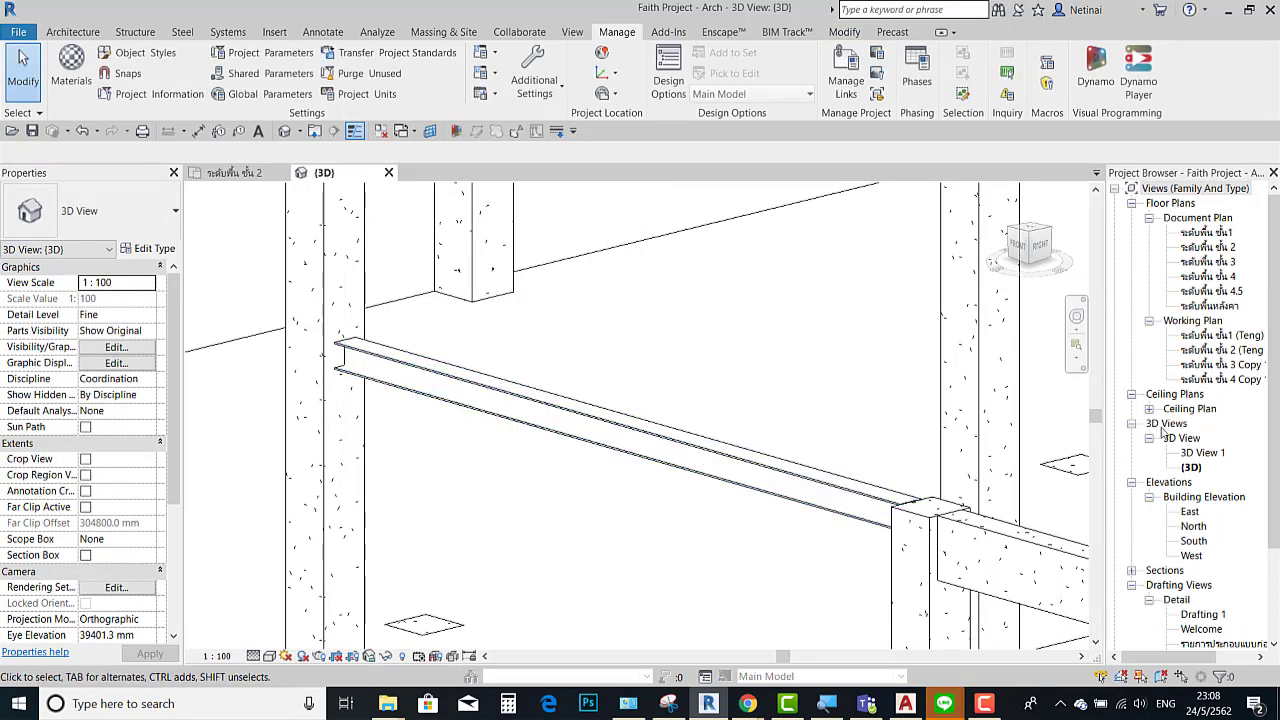
# Step: Create a new Structural Framing Schedule from Schedules/Quantities
pyautogui.scroll(-2, 1163, 430)
pyautogui.scroll(-1, 1205, 535)
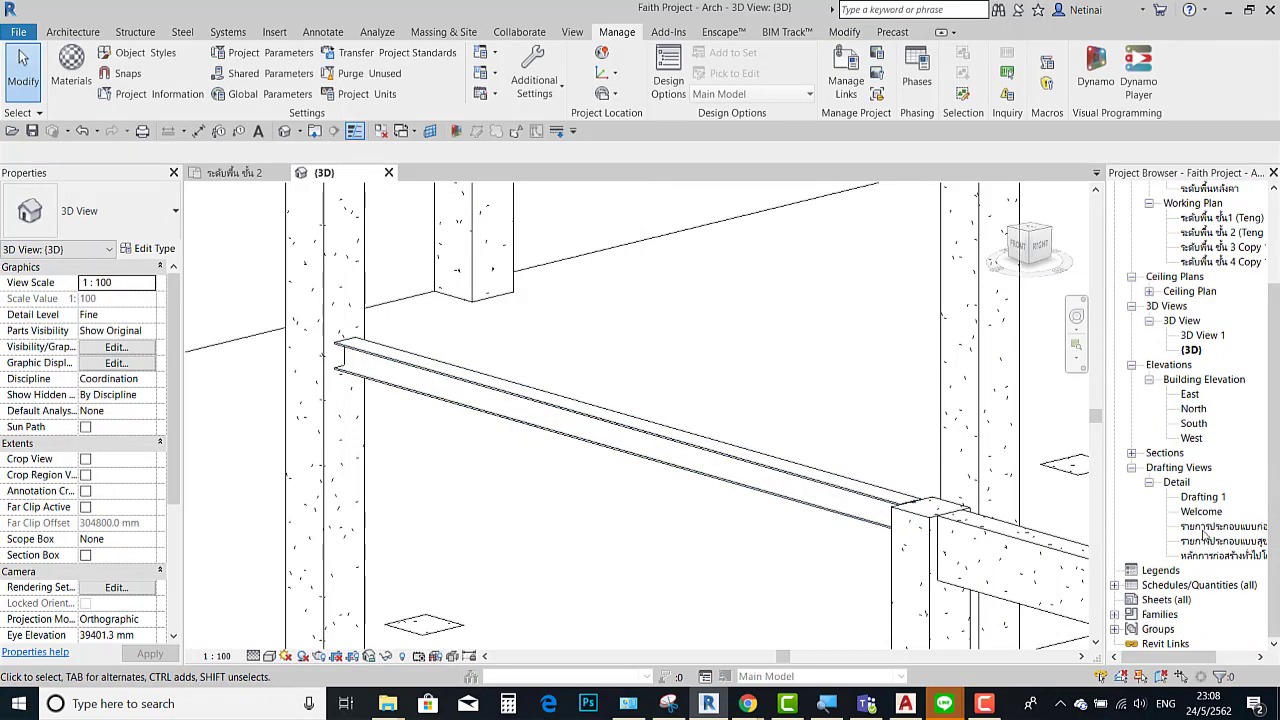
pyautogui.click(1115, 586)
pyautogui.scroll(-1, 1205, 537)
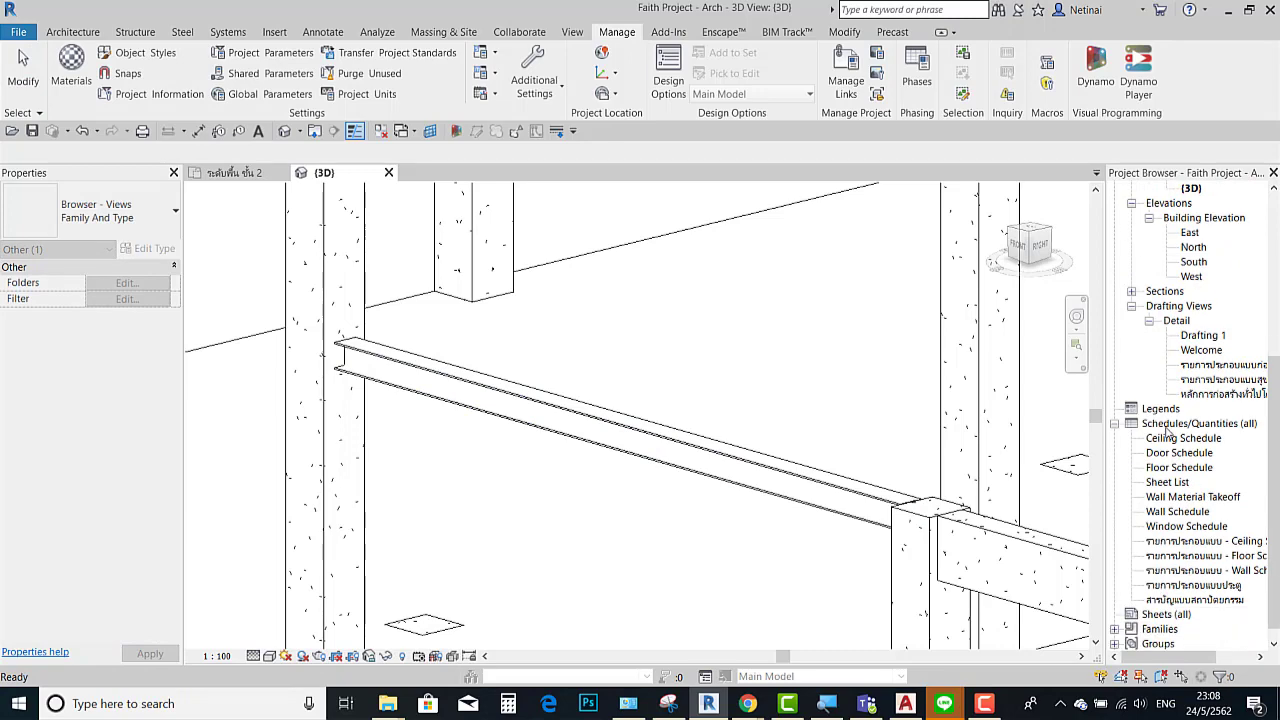
pyautogui.rightClick(1166, 432)
pyautogui.click(1192, 434)
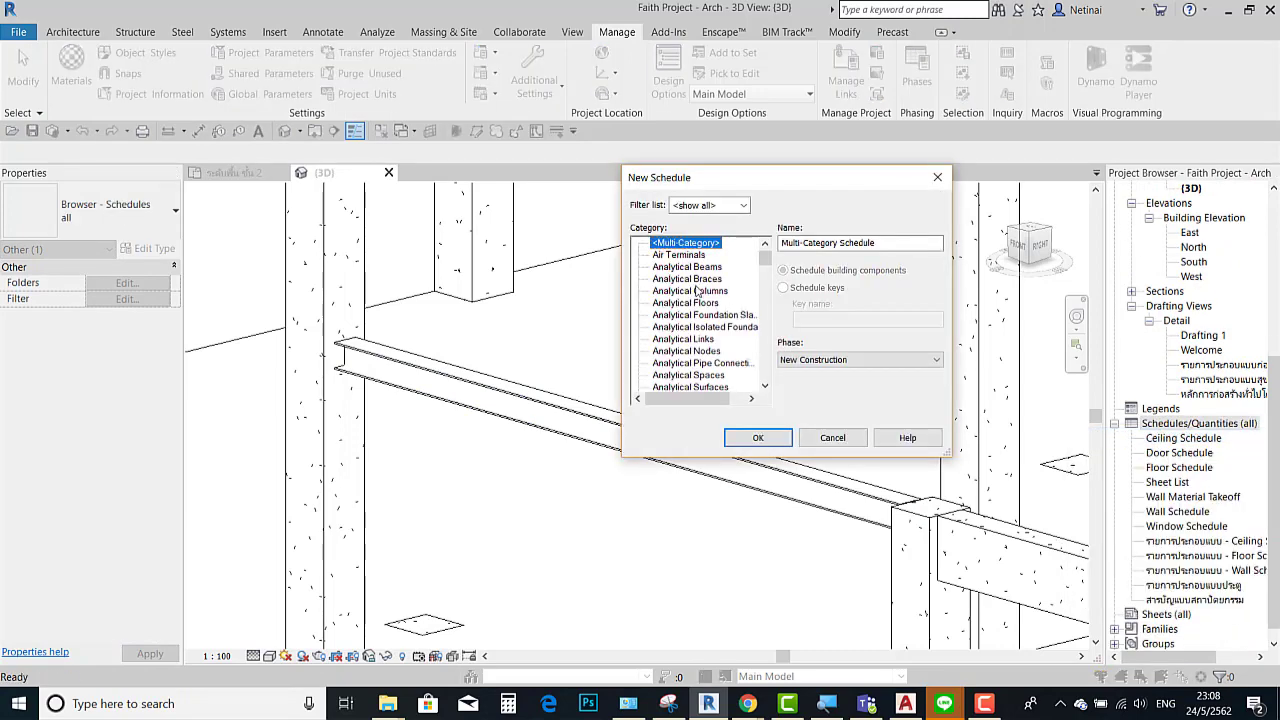
pyautogui.press('s')
pyautogui.press('t')
pyautogui.press('r')
pyautogui.scroll(-2, 700, 330)
pyautogui.click(688, 362)
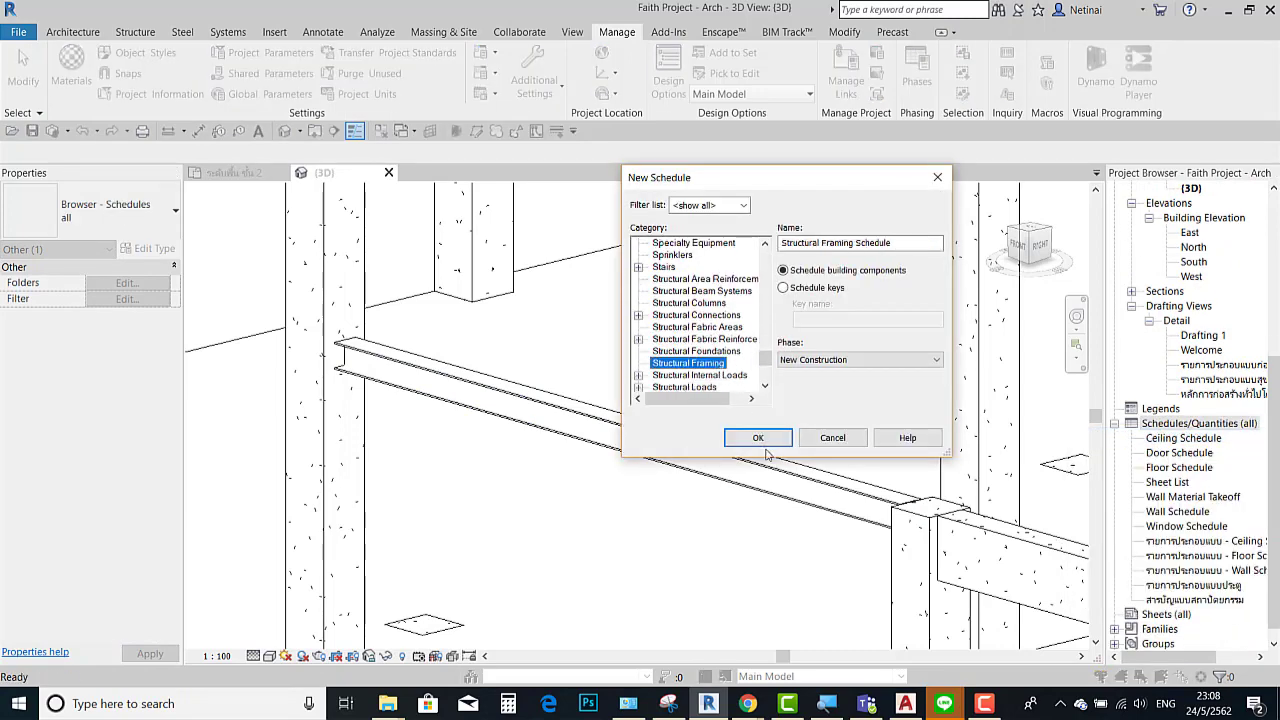
pyautogui.click(762, 440)
# Step: Add the เส้นรอบรูป and Cut Length fields to the schedule
pyautogui.scroll(-3, 578, 297)
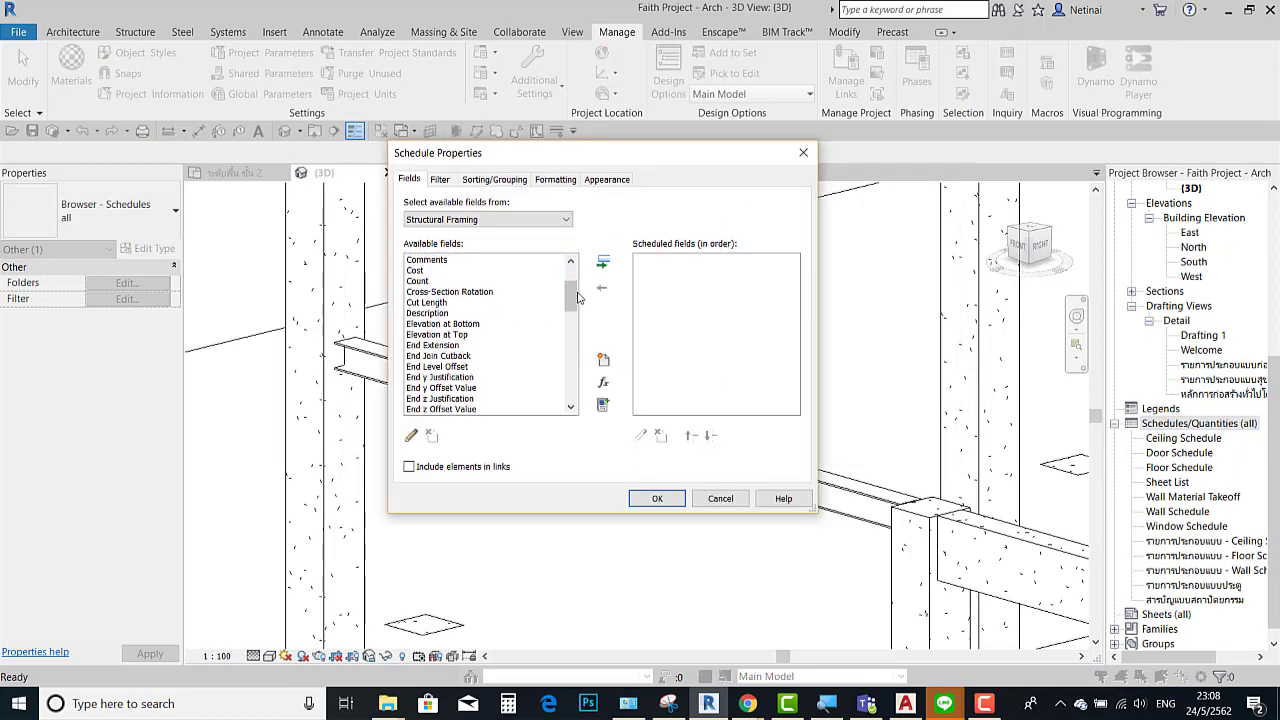
pyautogui.scroll(-5, 578, 297)
pyautogui.scroll(-5, 578, 297)
pyautogui.click(430, 409)
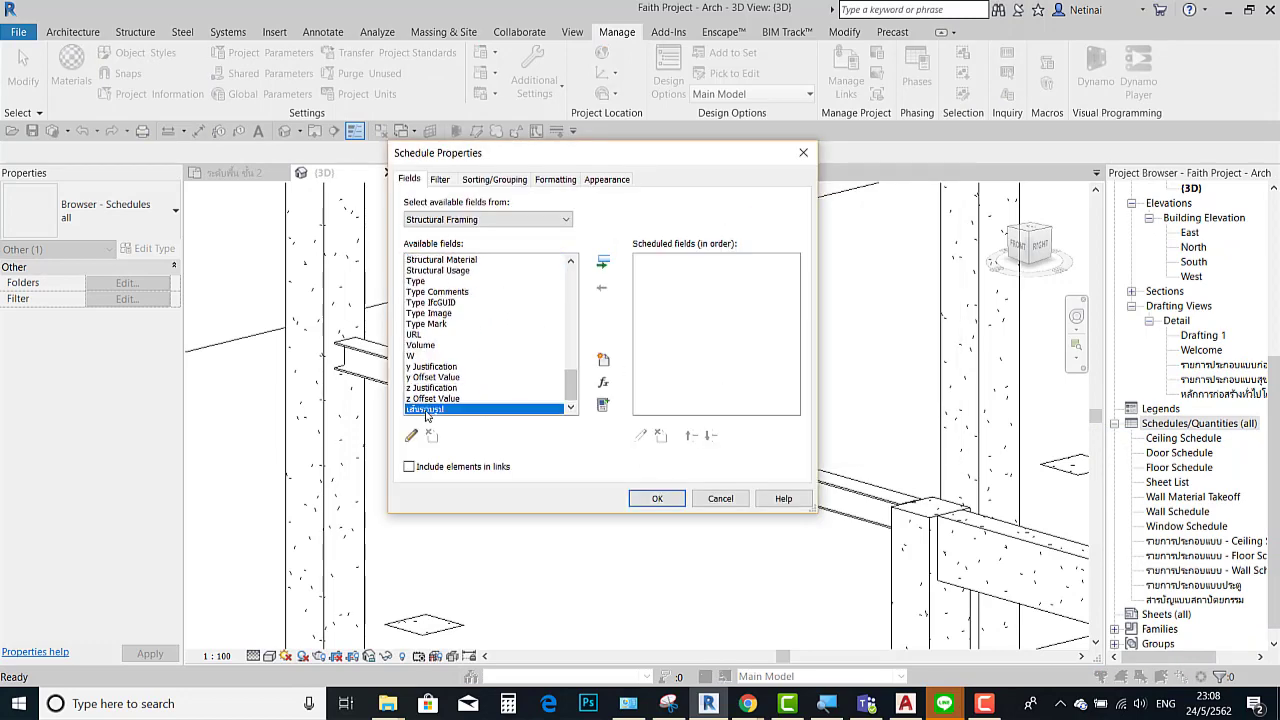
pyautogui.click(603, 264)
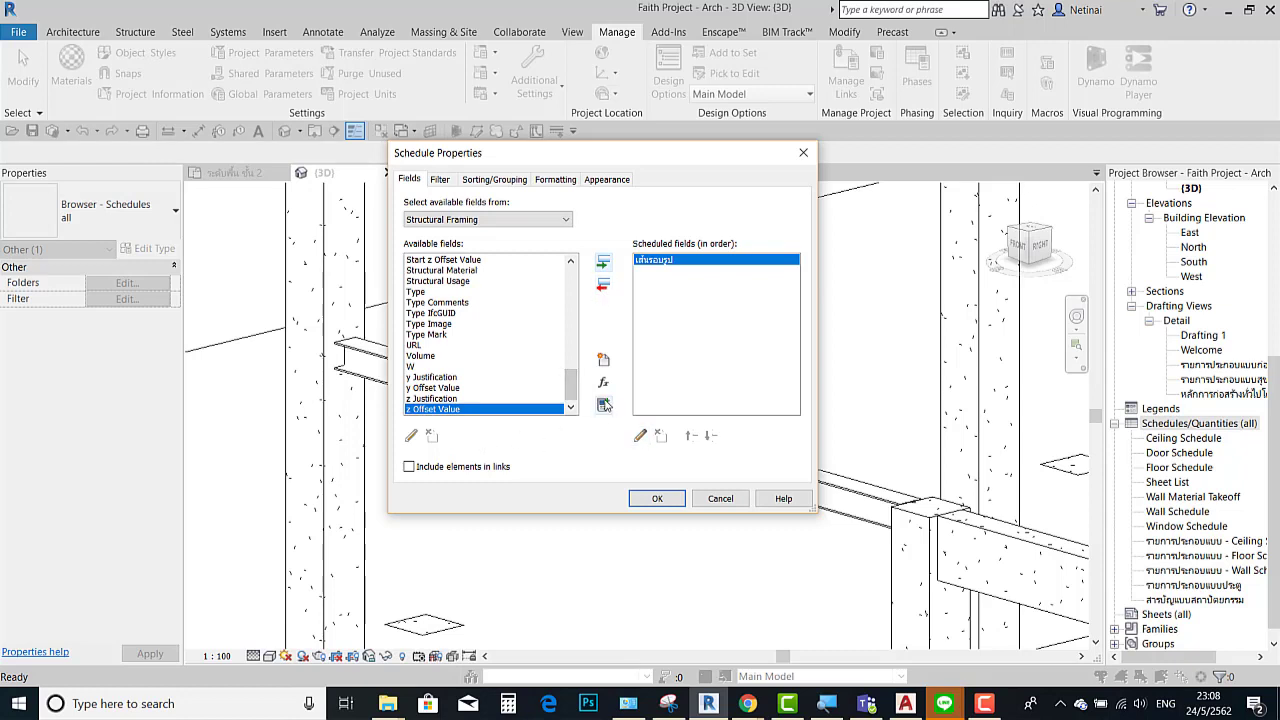
pyautogui.click(603, 383)
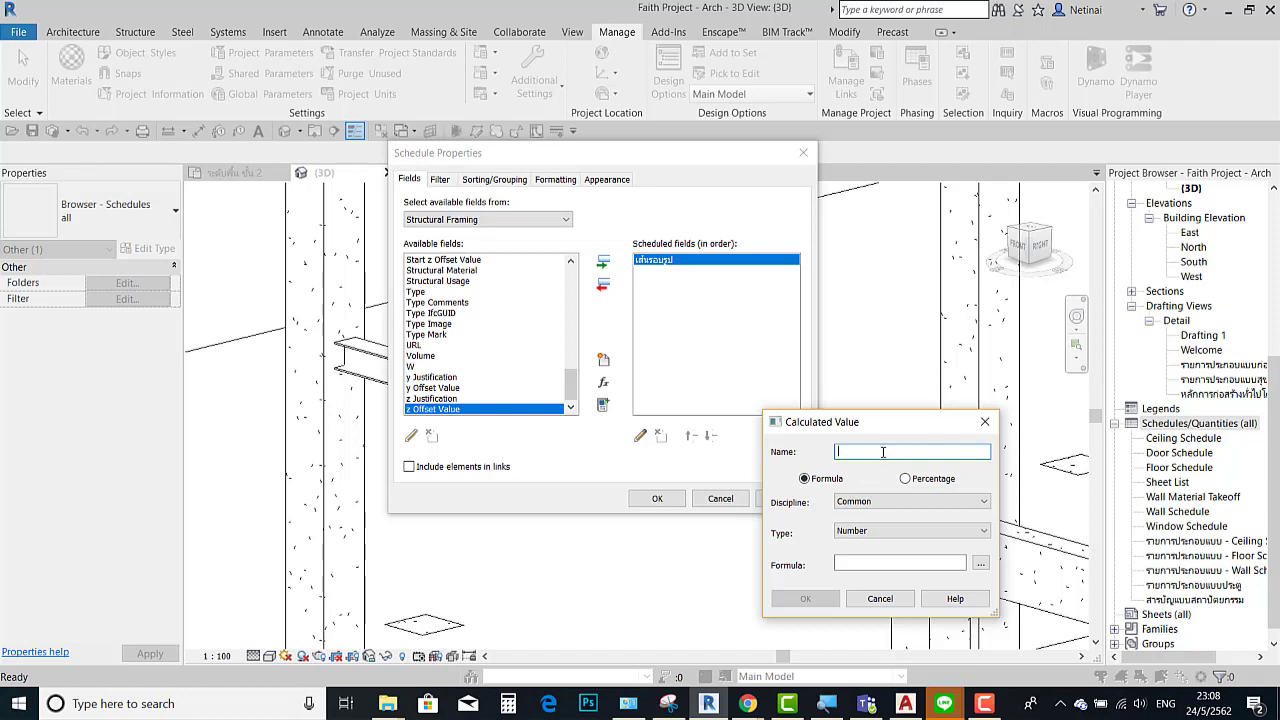
pyautogui.write('rnho')
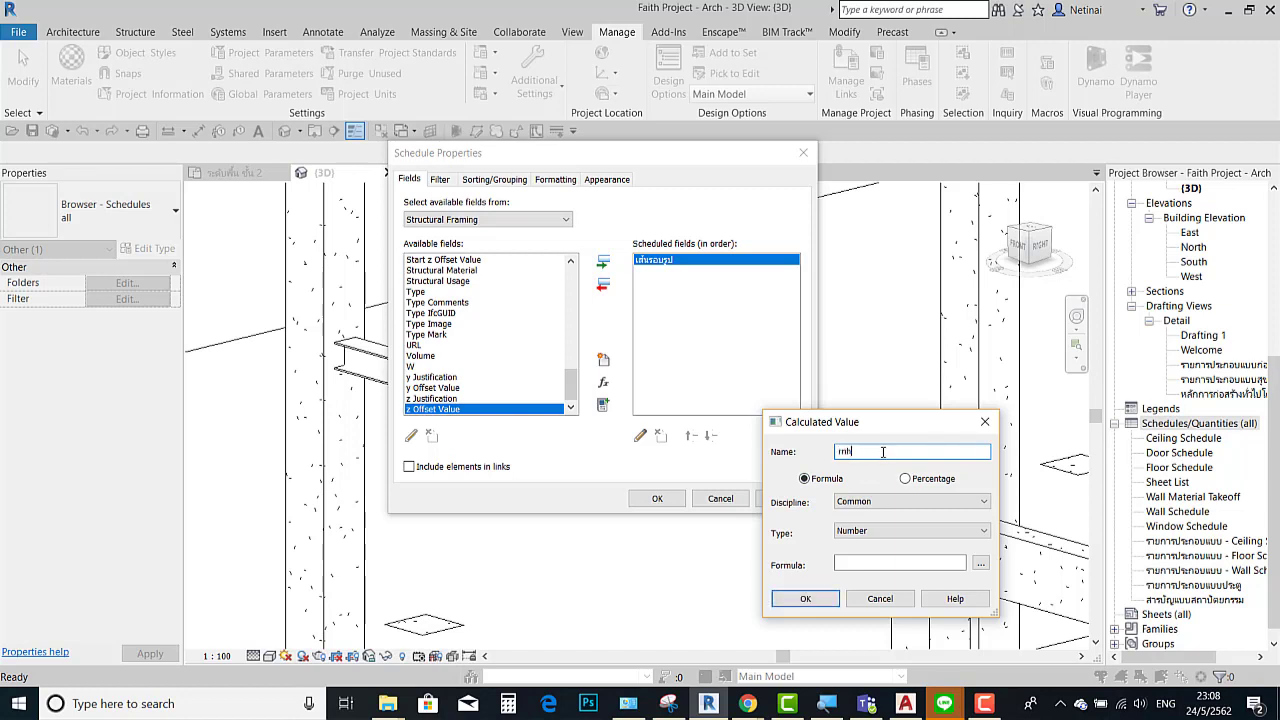
pyautogui.press('Escape')
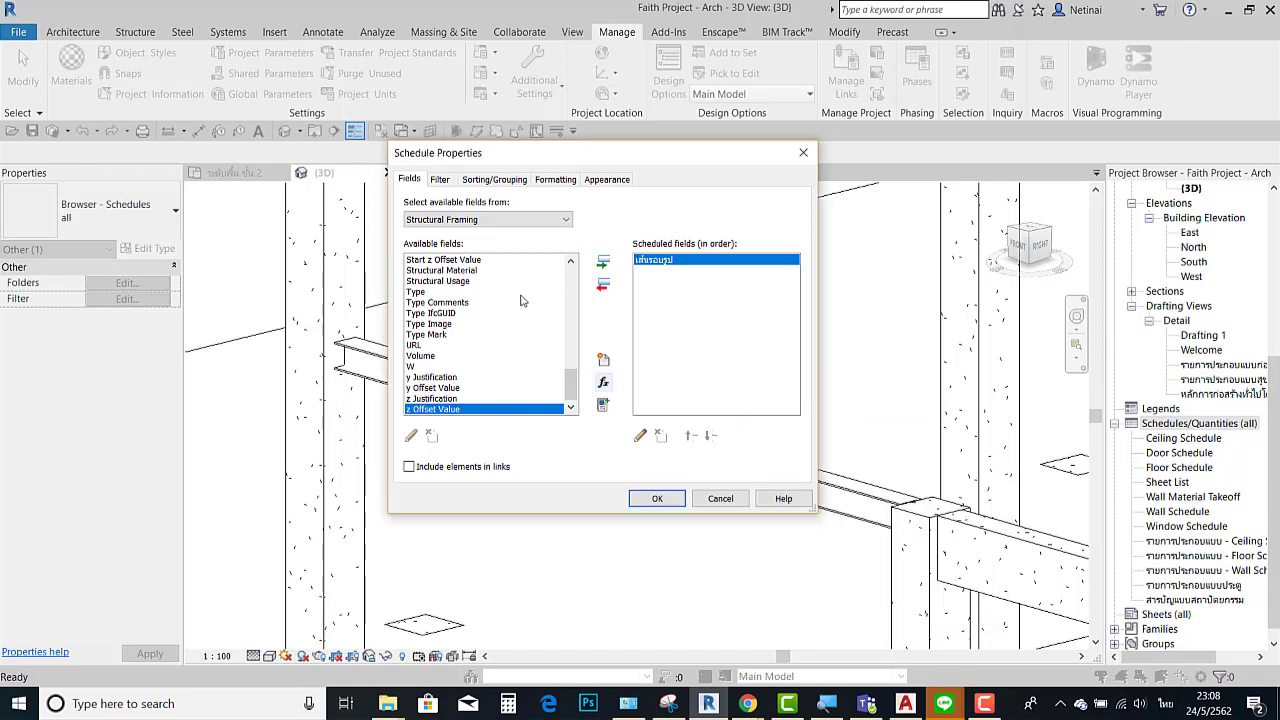
pyautogui.click(435, 304)
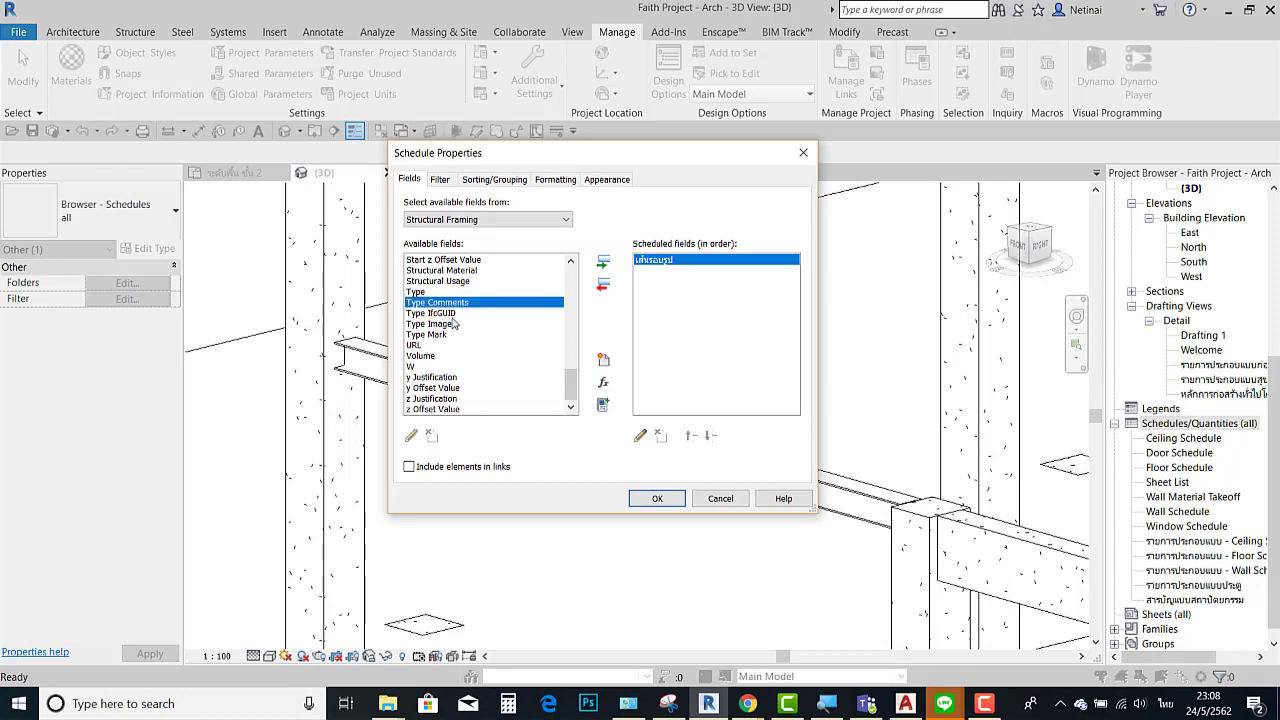
pyautogui.press('c')
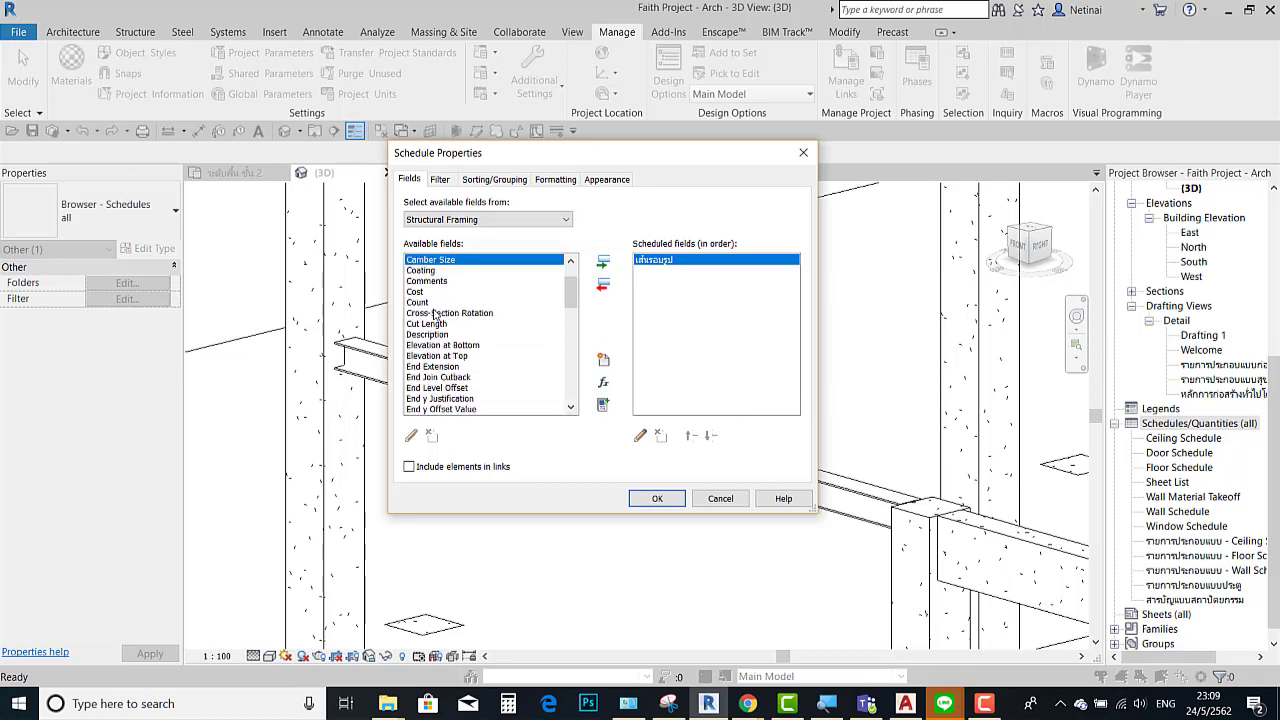
pyautogui.click(437, 324)
pyautogui.click(603, 262)
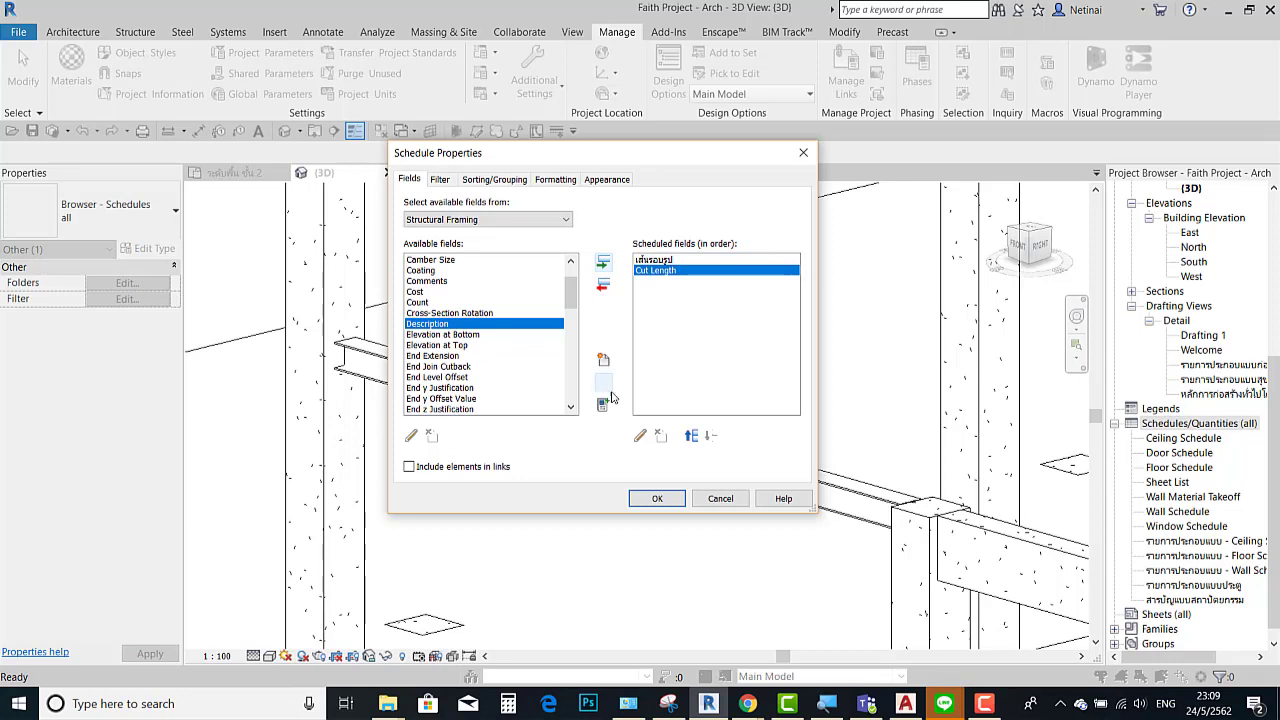
# Step: Add a calculated Area column with formula เส้นรอบรูป * Cut Length and finish the fields
pyautogui.click(603, 382)
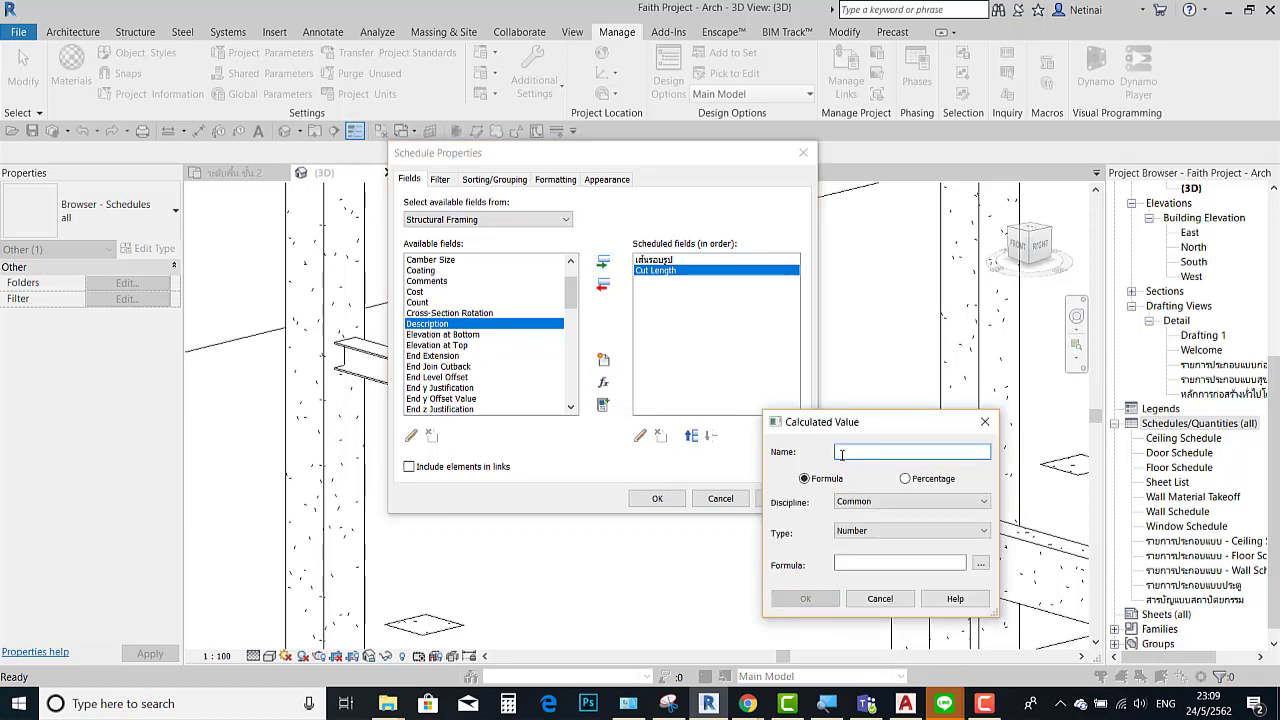
pyautogui.write('ชิ้นที่หาส')
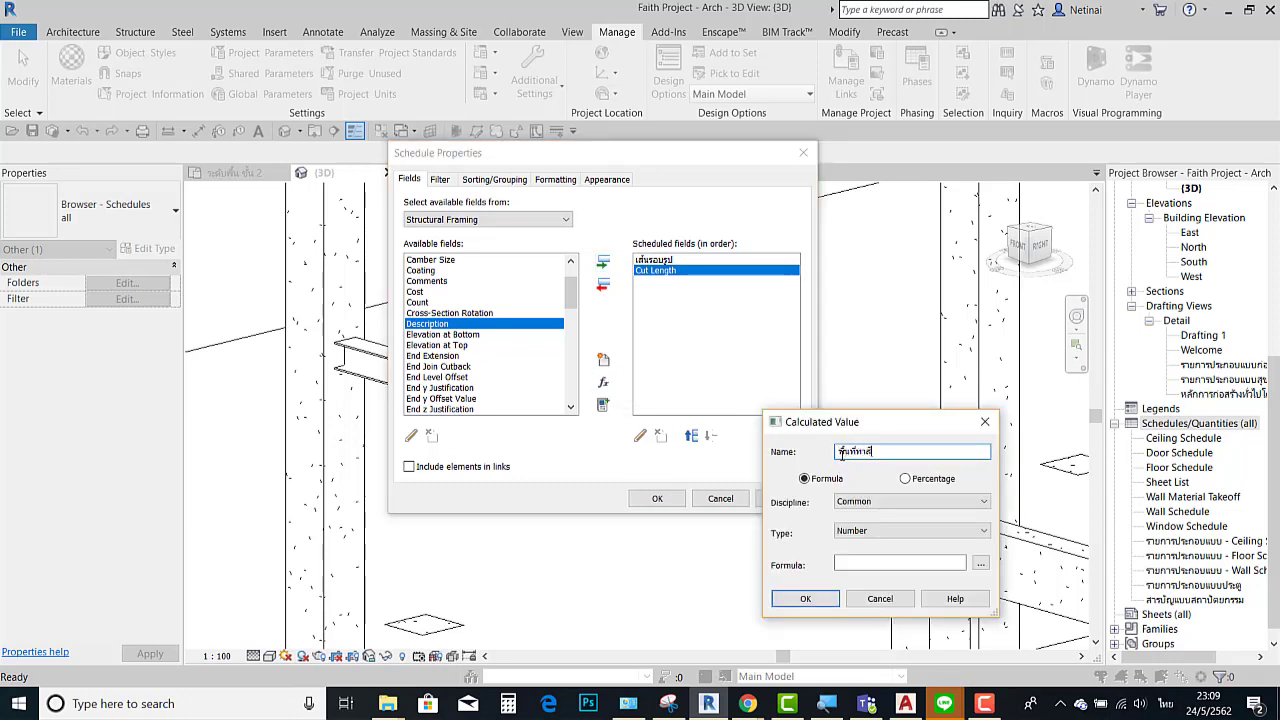
pyautogui.click(875, 531)
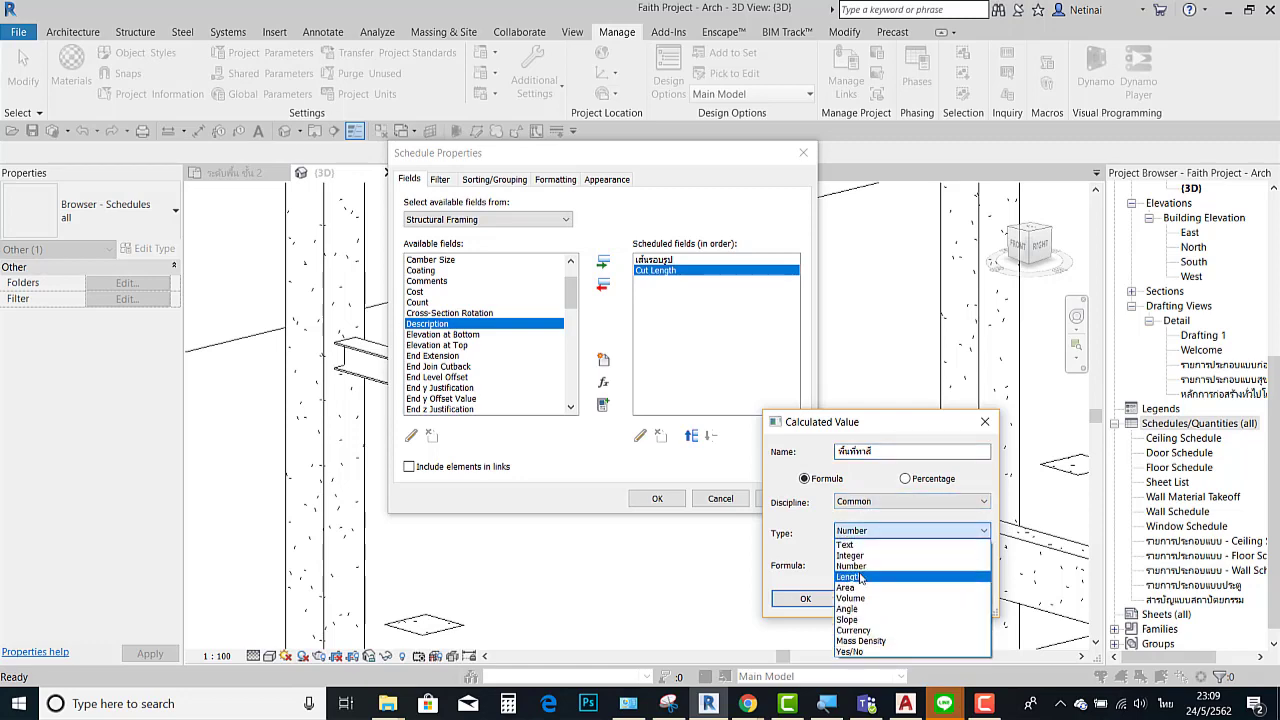
pyautogui.click(880, 577)
pyautogui.click(980, 563)
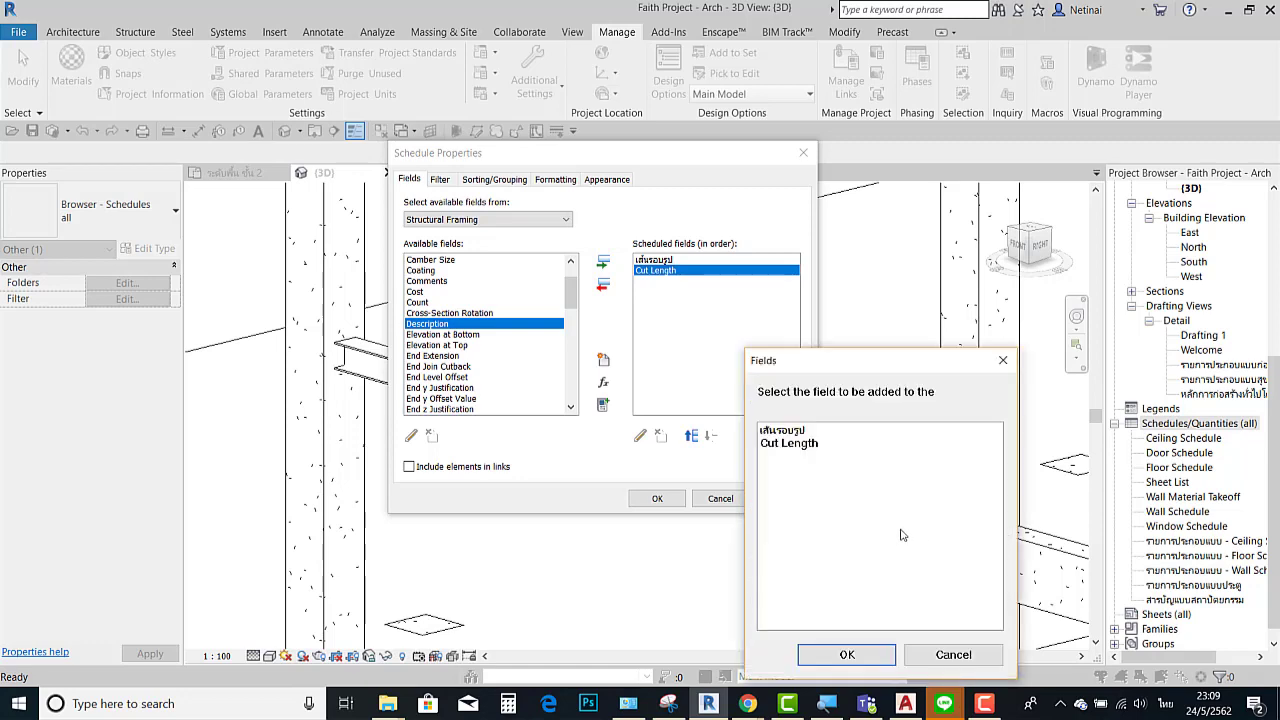
pyautogui.click(990, 382)
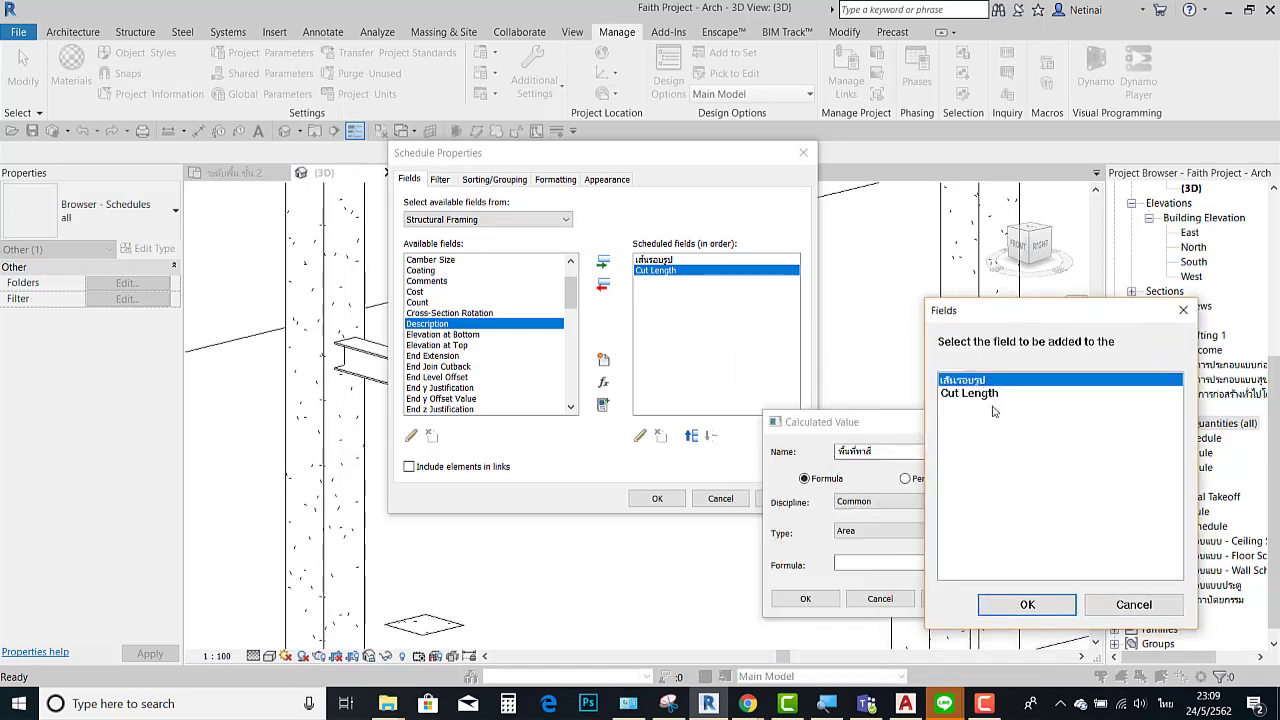
pyautogui.click(1030, 606)
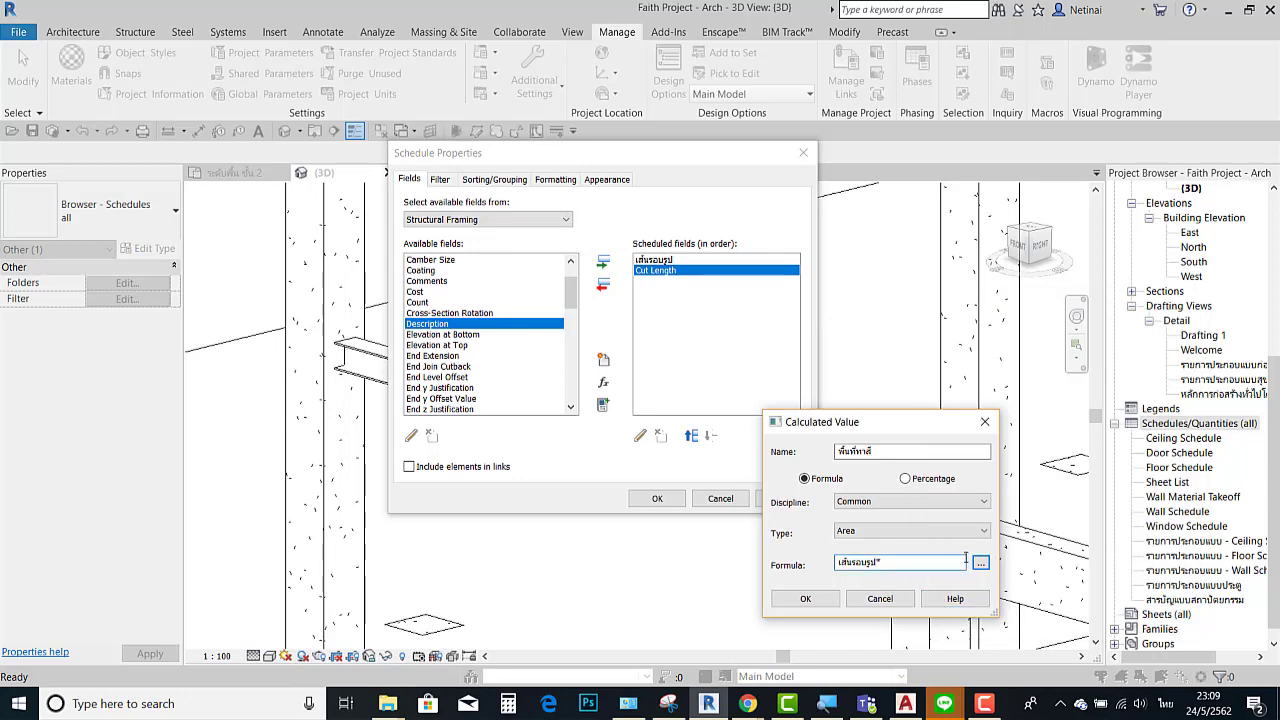
pyautogui.click(980, 563)
pyautogui.click(975, 394)
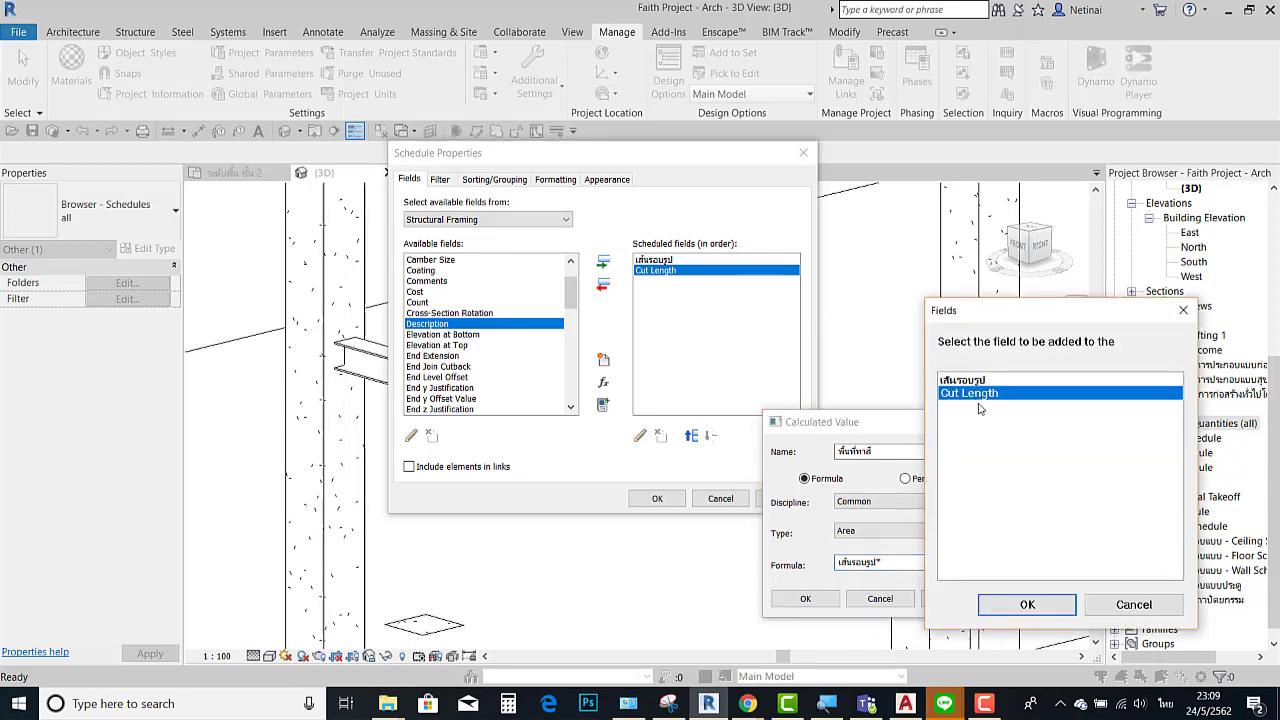
pyautogui.click(1030, 606)
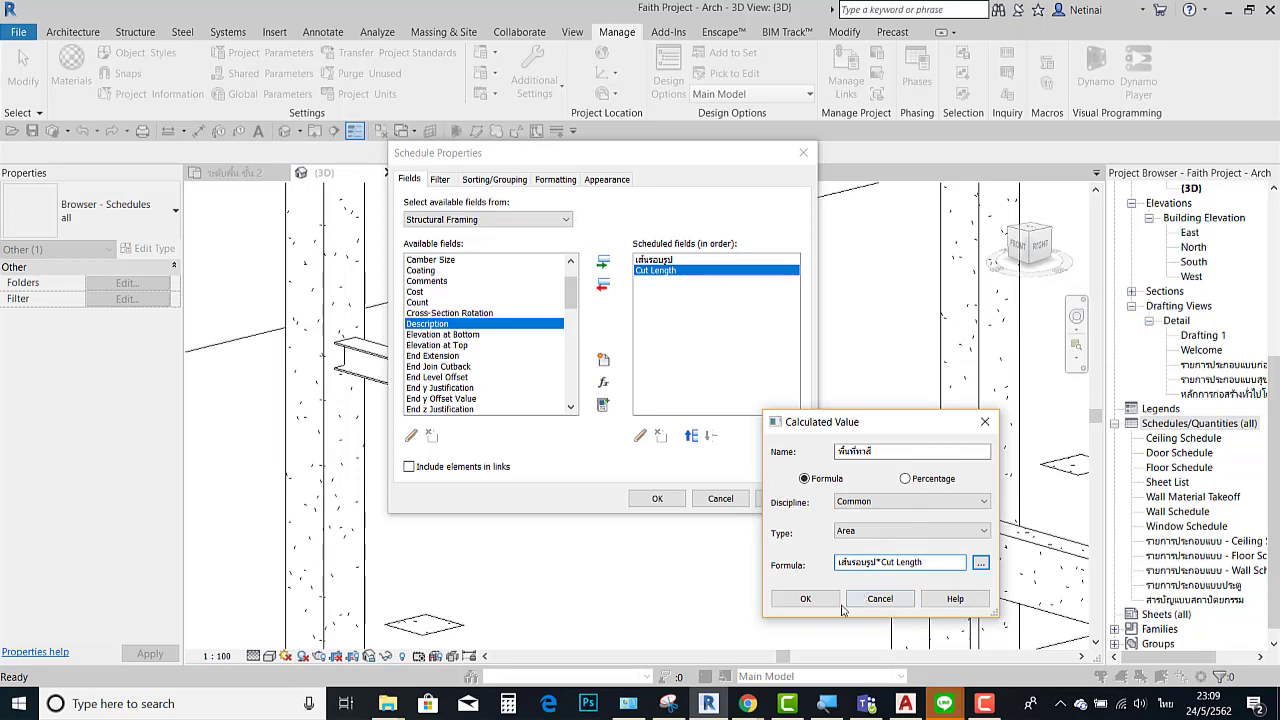
pyautogui.click(805, 598)
pyautogui.click(657, 498)
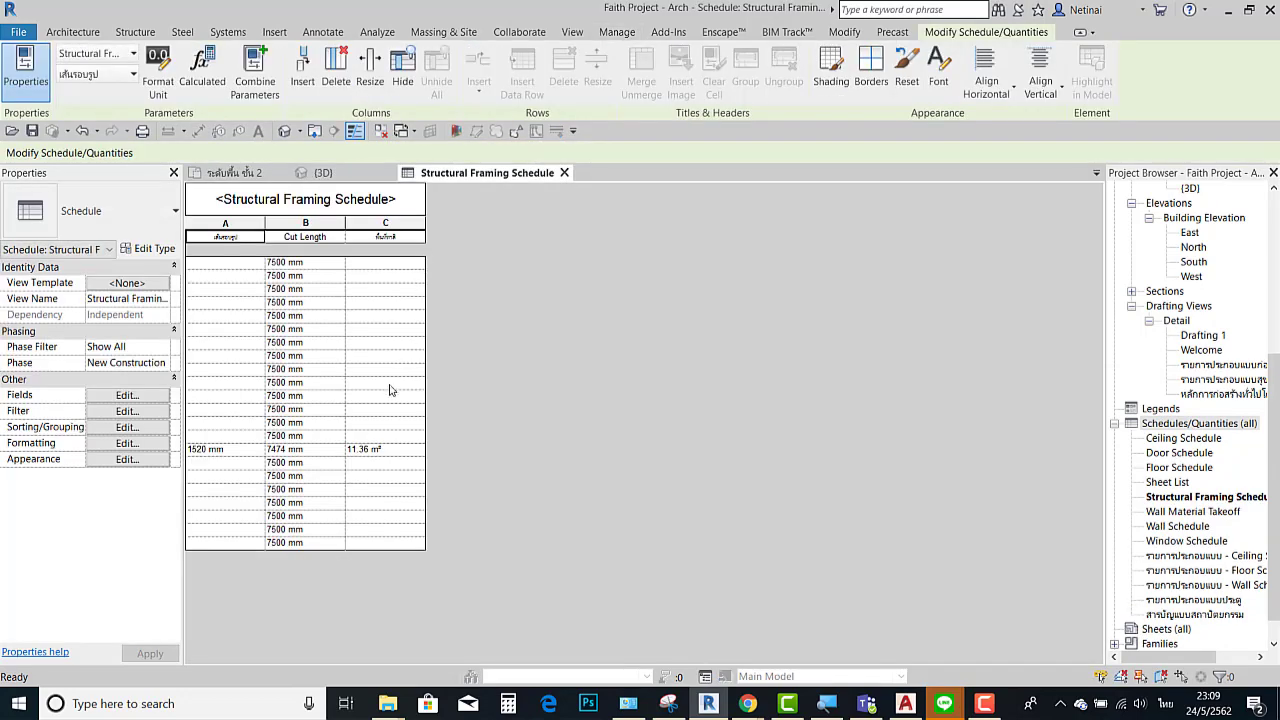
# Step: Add the Type field to the schedule and check a beam row's type list
pyautogui.click(127, 395)
pyautogui.scroll(-4, 437, 344)
pyautogui.scroll(-4, 440, 355)
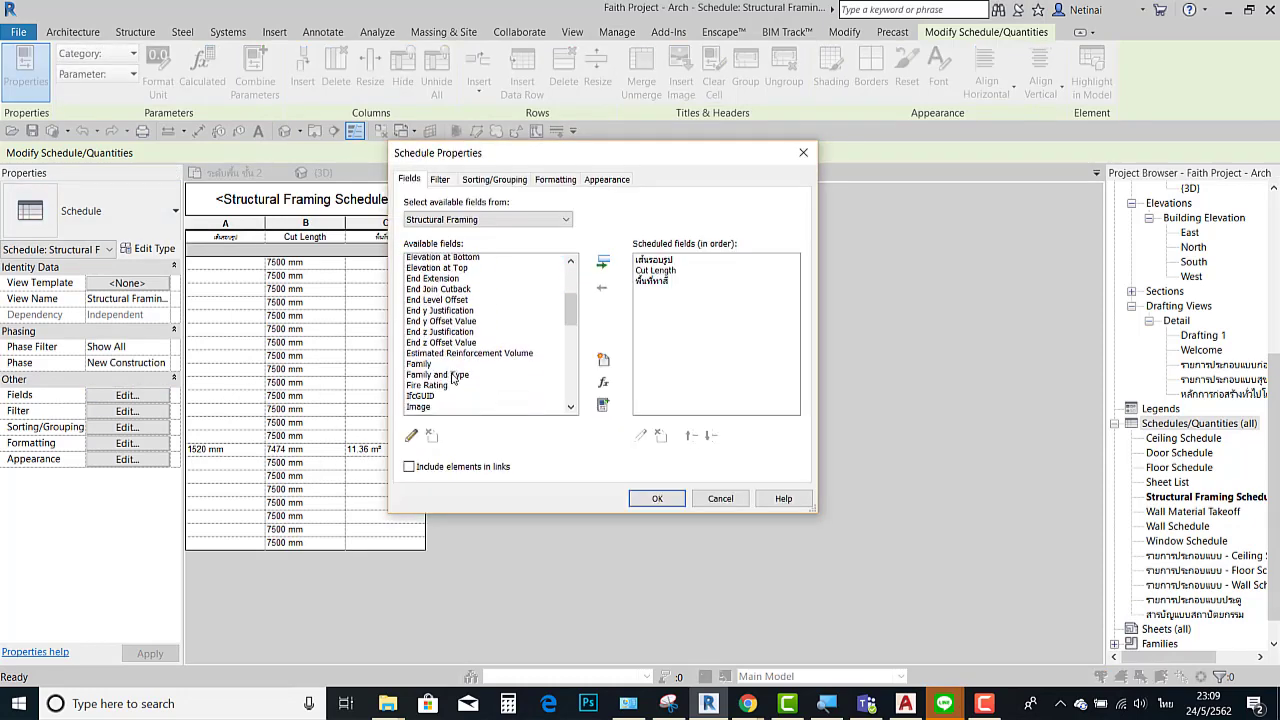
pyautogui.scroll(-4, 445, 370)
pyautogui.scroll(-4, 451, 395)
pyautogui.scroll(-2, 451, 396)
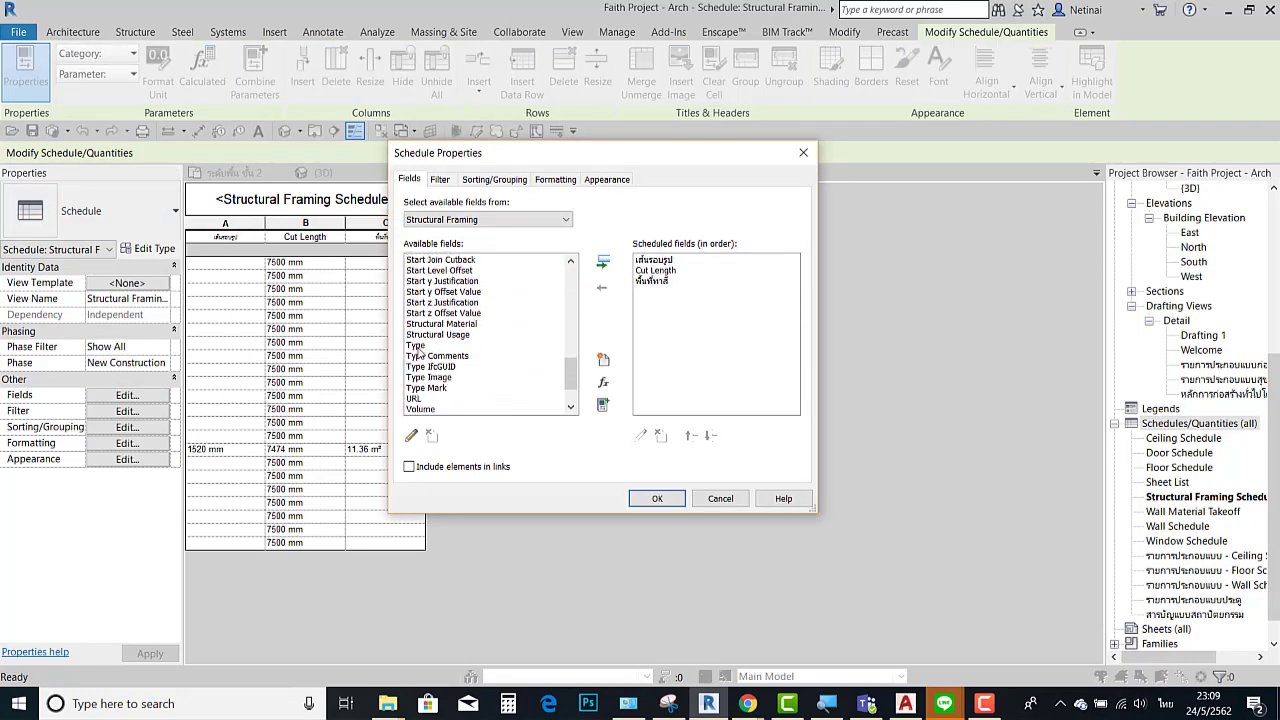
pyautogui.doubleClick(418, 346)
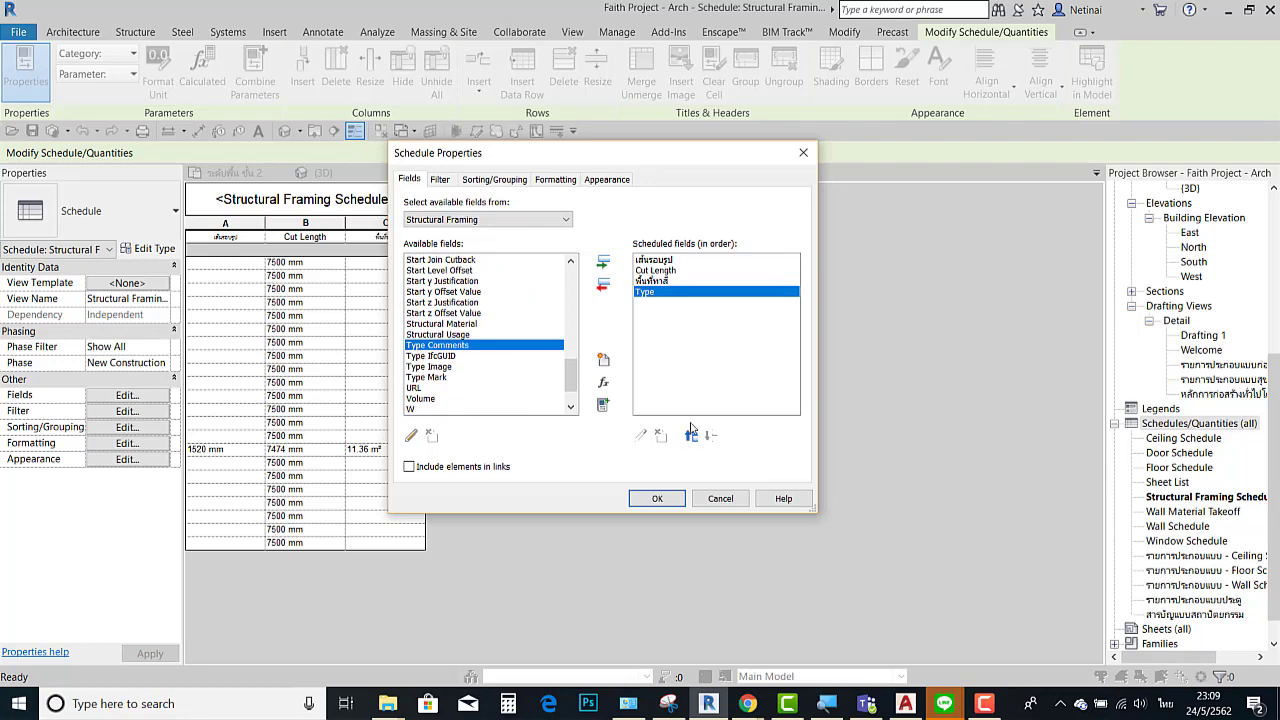
pyautogui.click(657, 498)
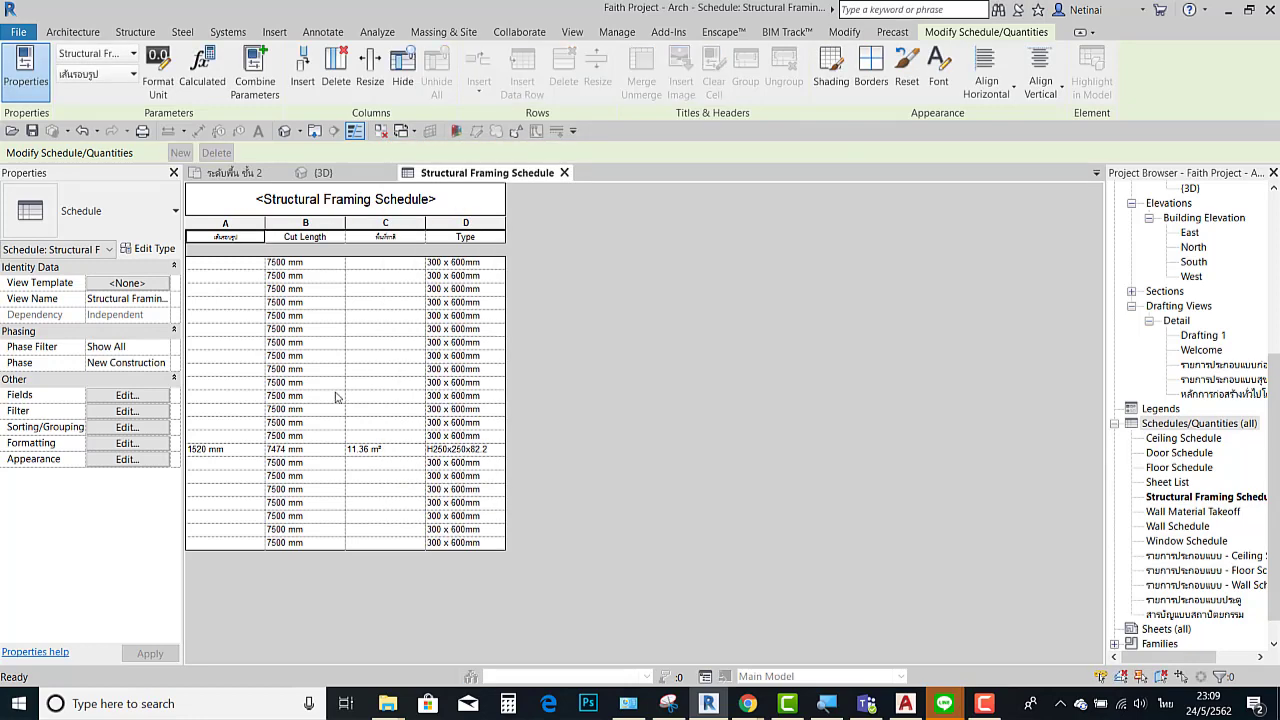
pyautogui.click(467, 453)
pyautogui.click(500, 452)
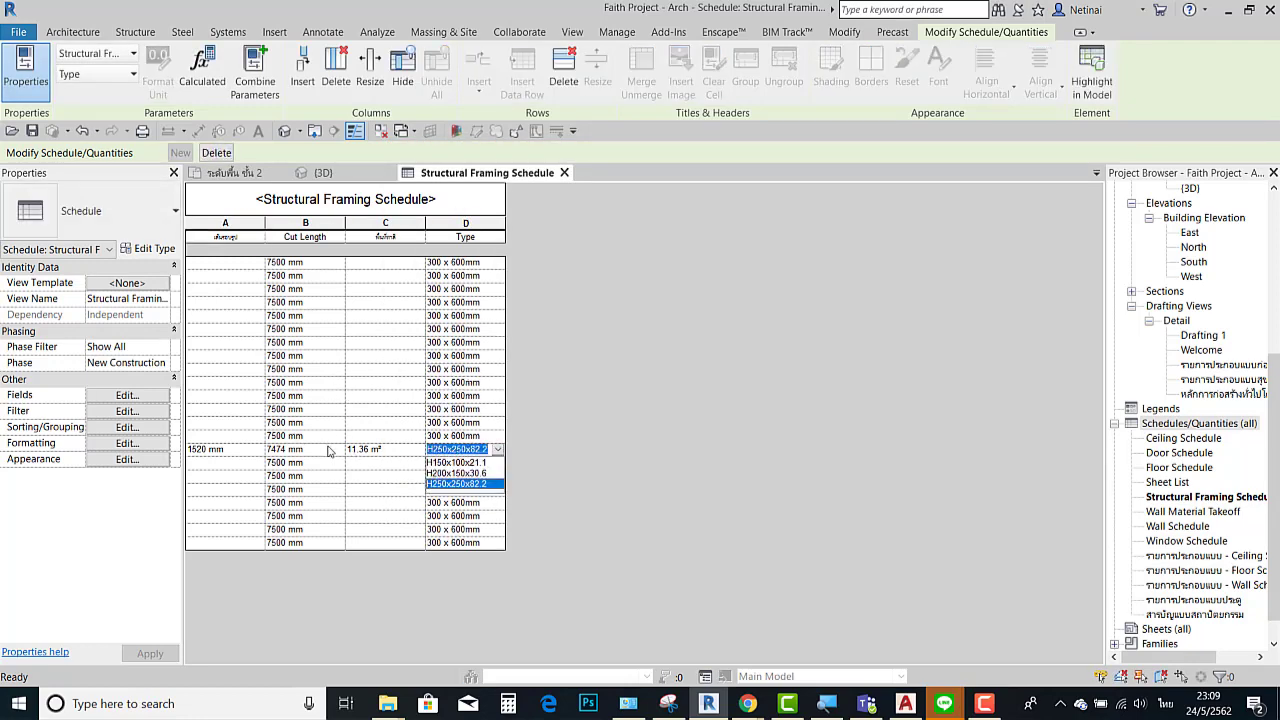
pyautogui.click(498, 437)
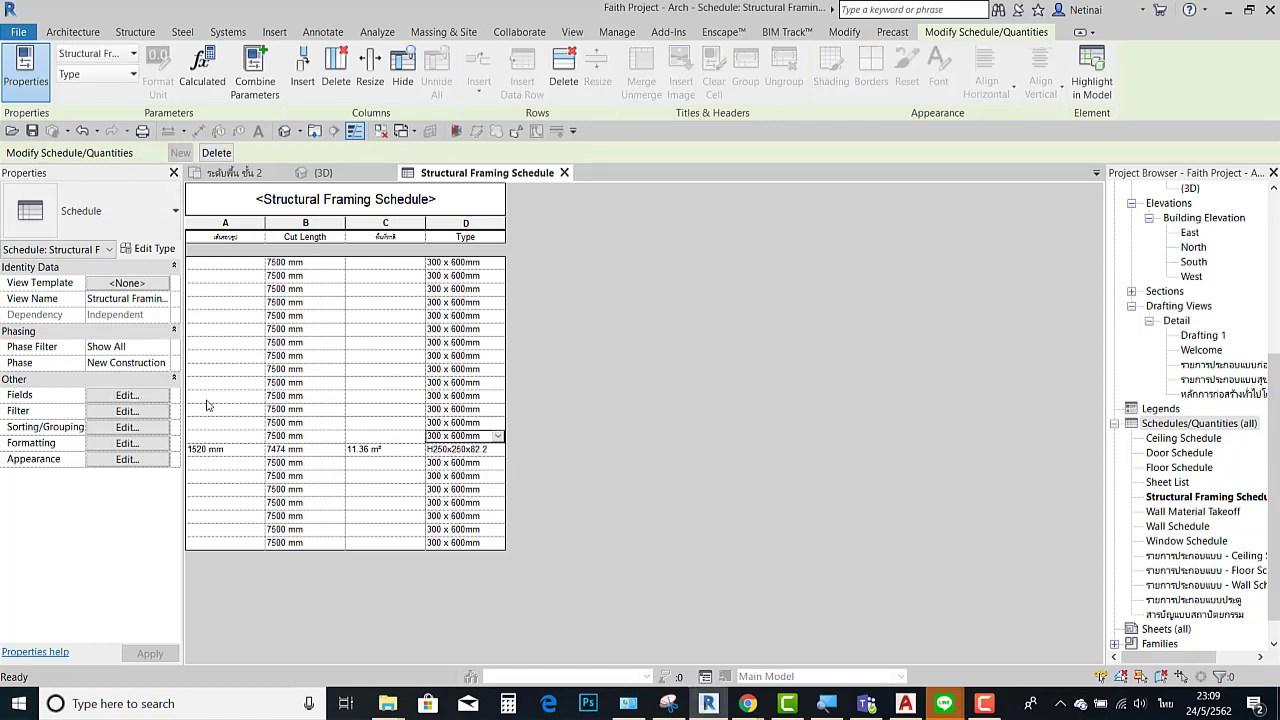
# Step: Add the Family field after Type in the scheduled fields
pyautogui.click(126, 396)
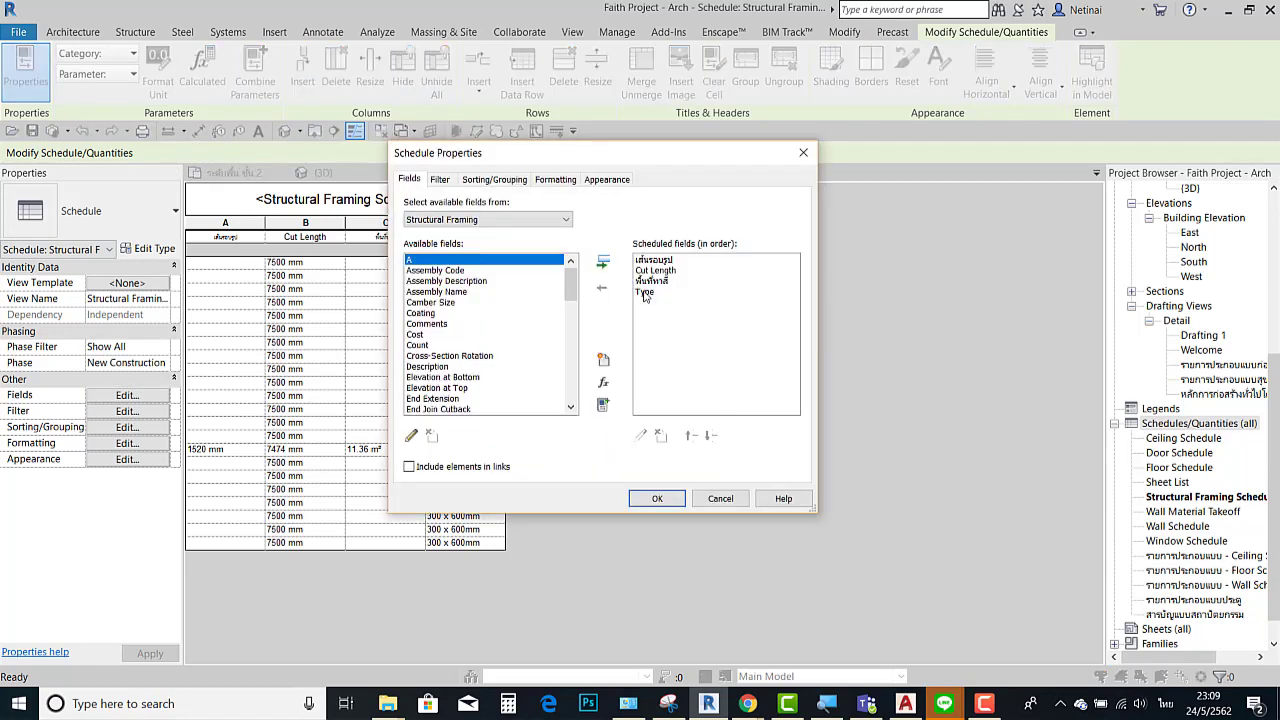
pyautogui.click(646, 292)
pyautogui.scroll(-1, 535, 330)
pyautogui.scroll(-2, 535, 330)
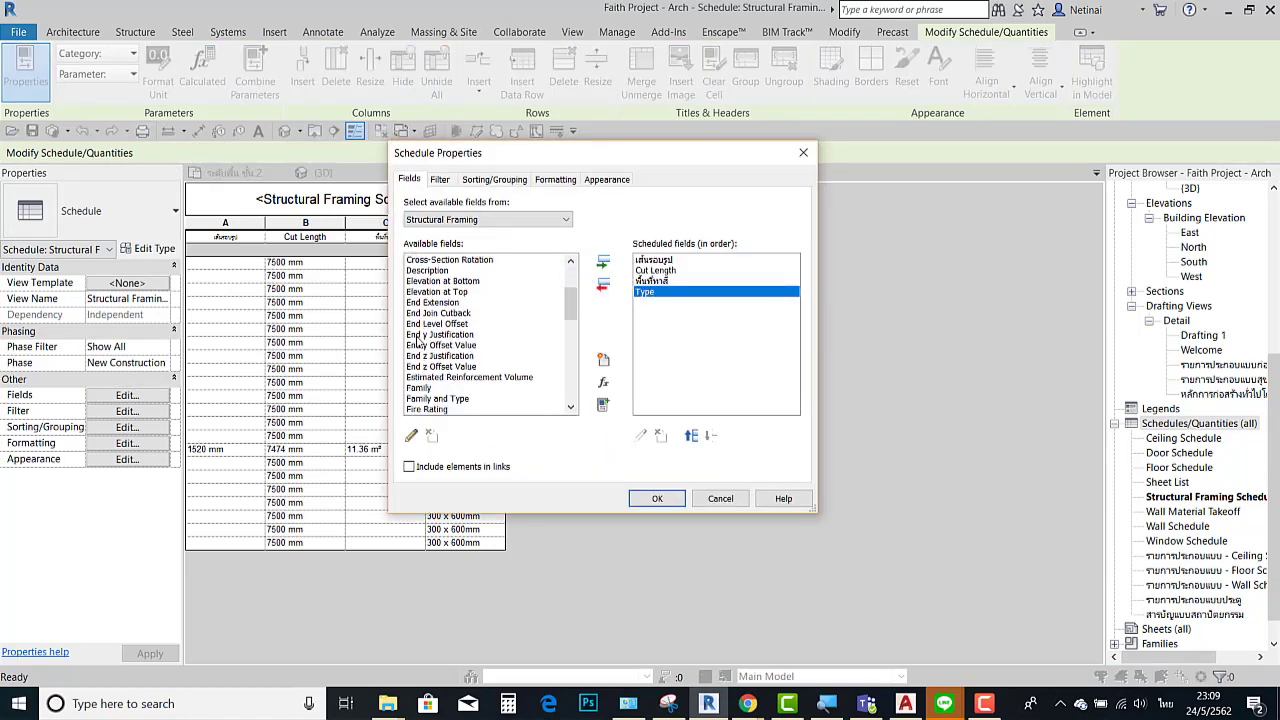
pyautogui.doubleClick(435, 390)
pyautogui.click(656, 497)
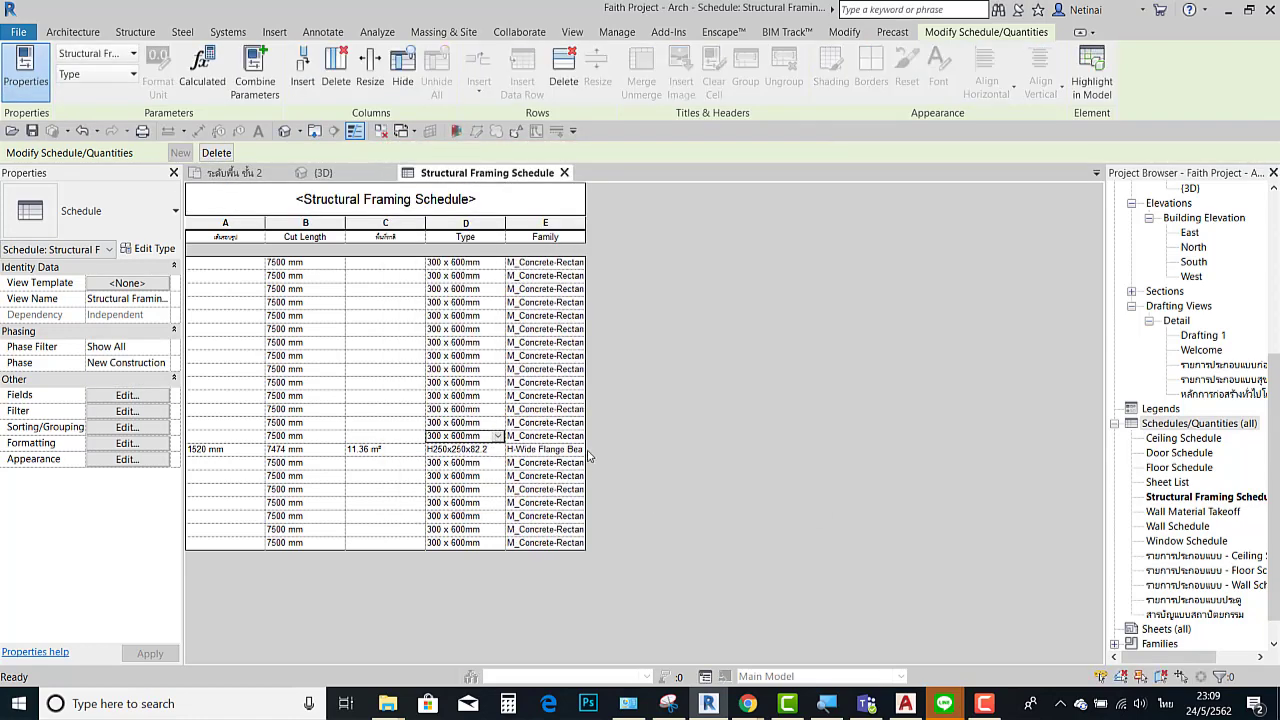
# Step: Widen the Family column and switch the beam above the 1520 mm row to H-Wide Flange Beams
pyautogui.moveTo(583, 221); pyautogui.dragTo(696, 221)
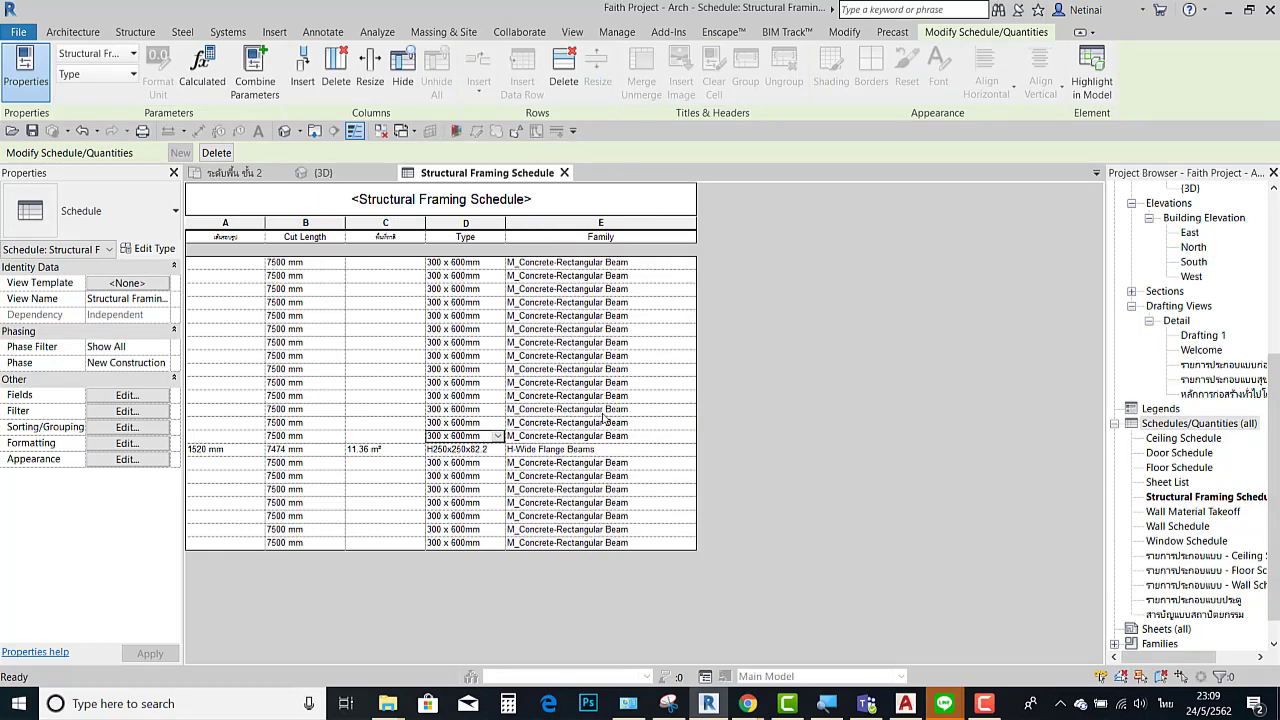
pyautogui.click(600, 436)
pyautogui.click(688, 436)
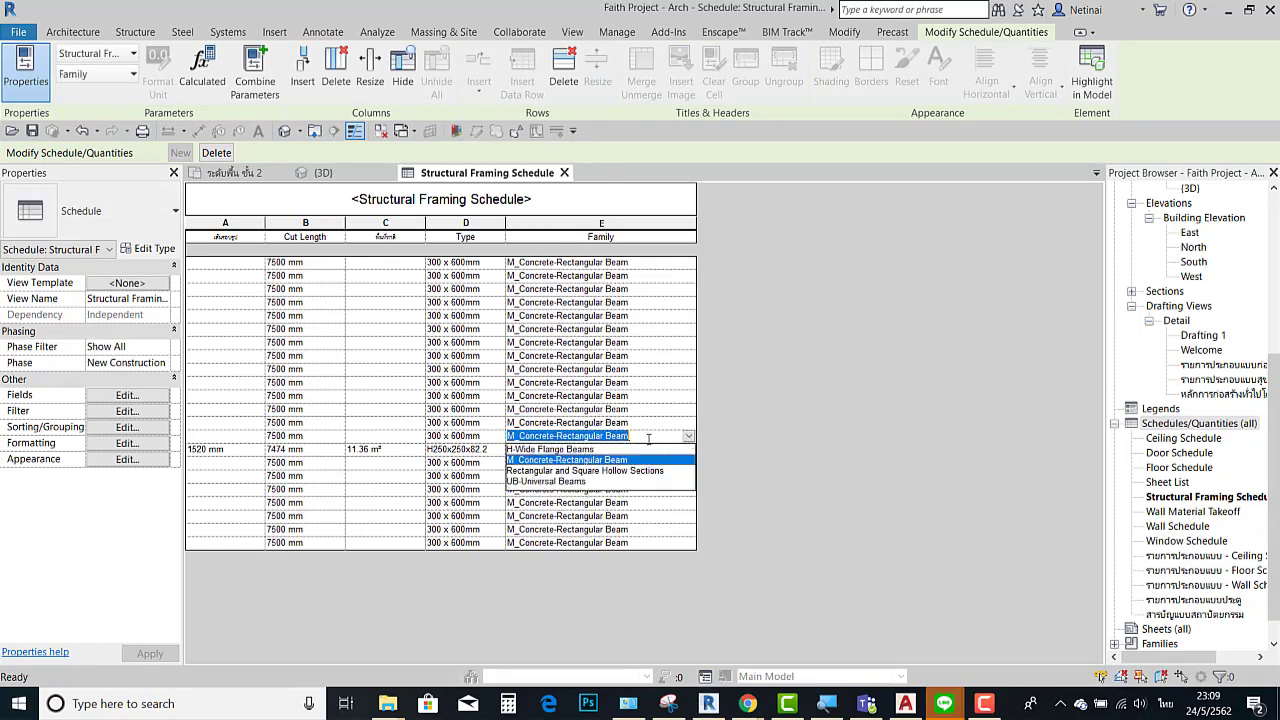
pyautogui.click(562, 449)
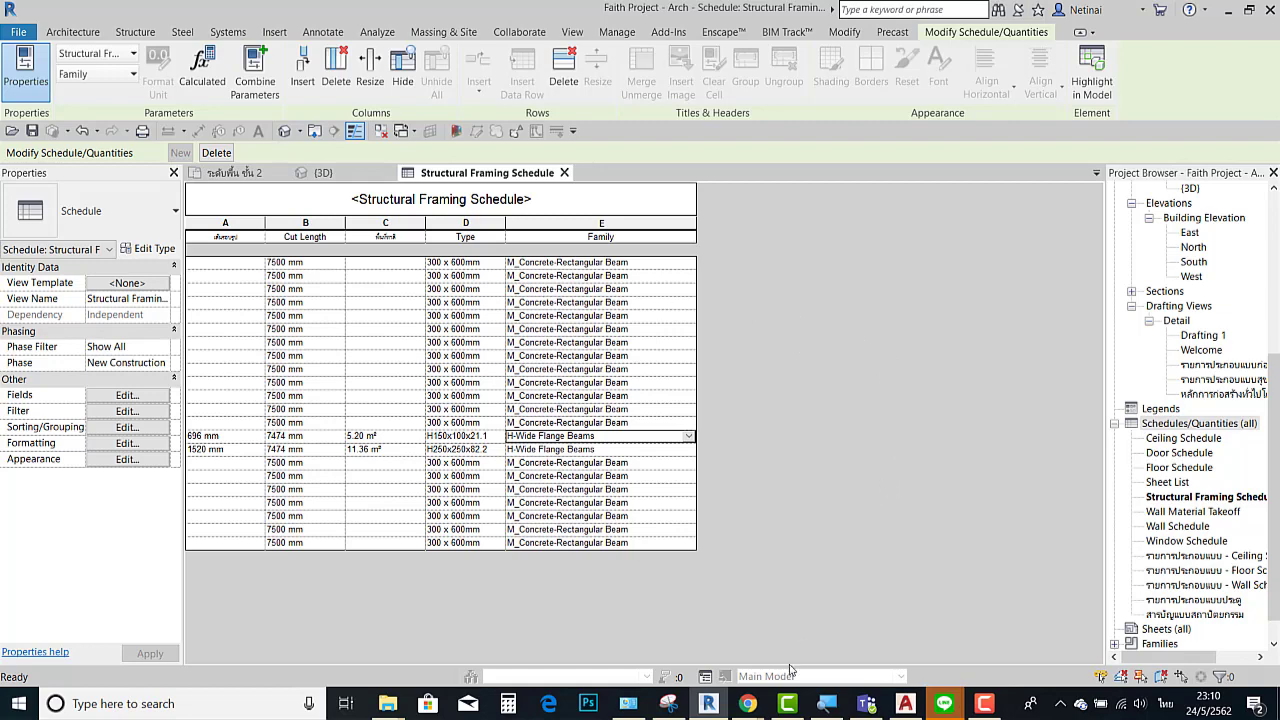
# Step: Switch to the Faith Project {3D} view and zoom in on the swapped steel beam
pyautogui.click(320, 173)
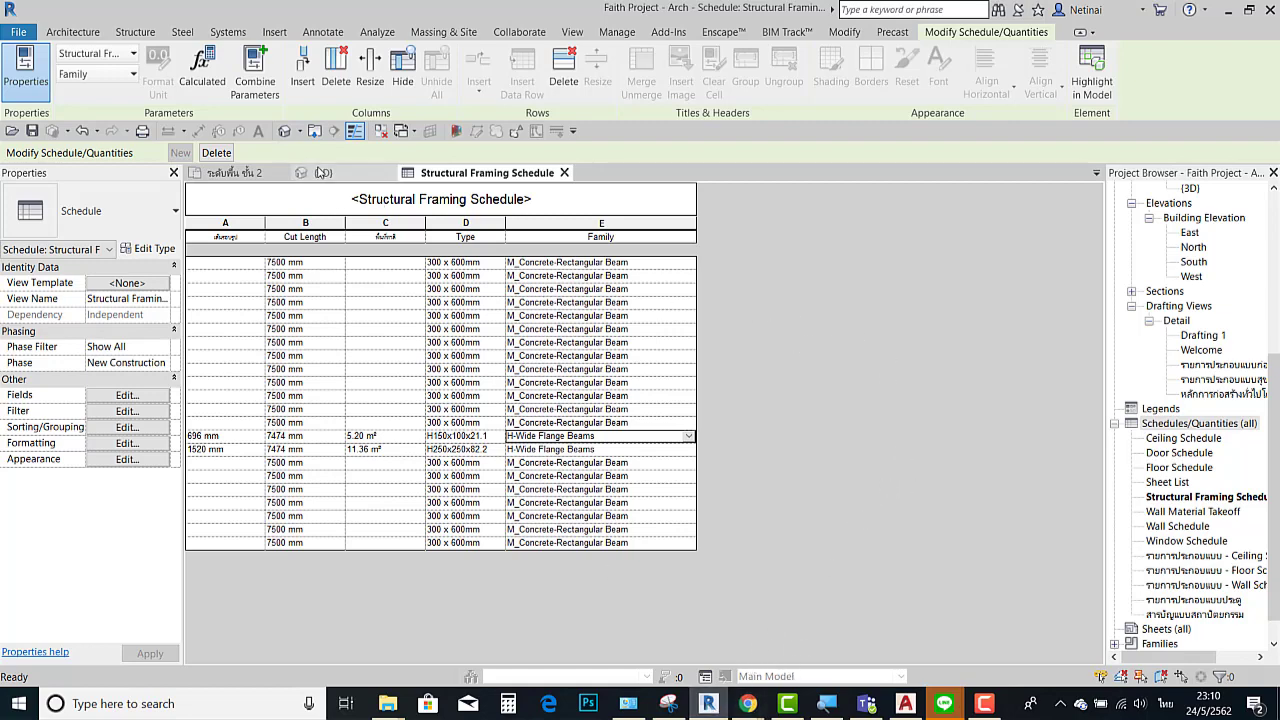
pyautogui.scroll(-3, 806, 586)
pyautogui.scroll(-3, 779, 330)
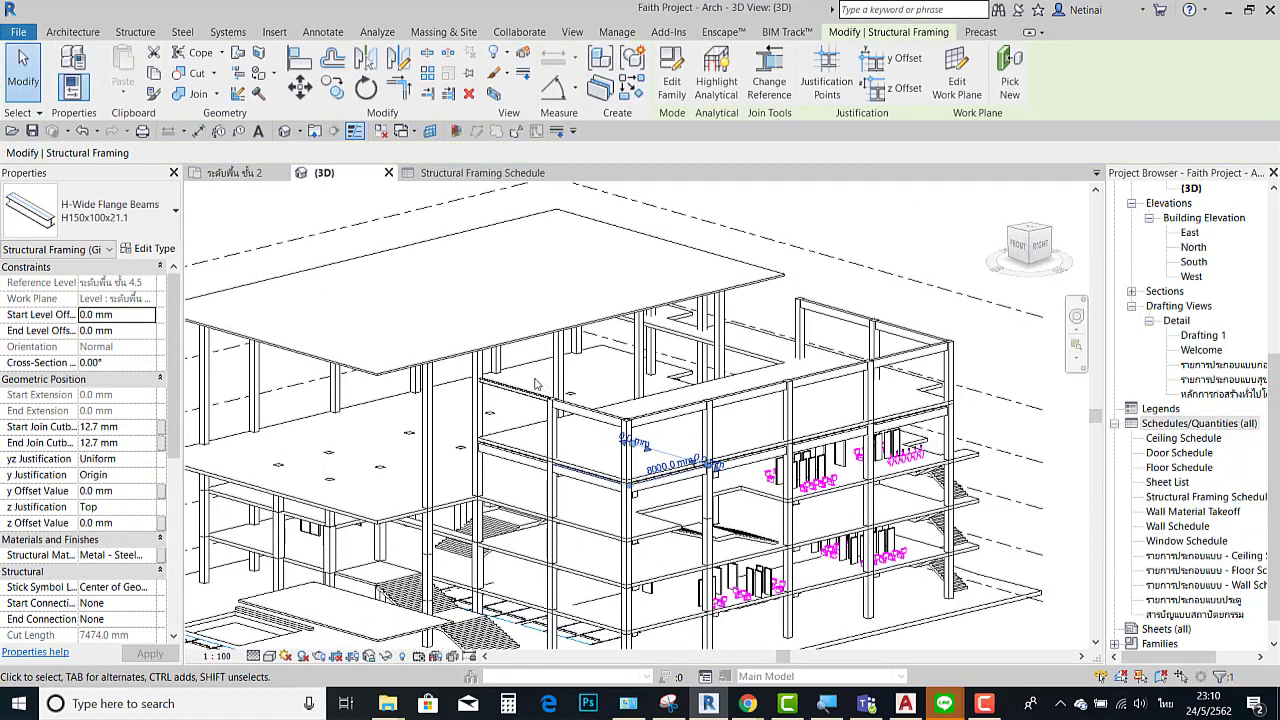
pyautogui.scroll(-2, 779, 318)
pyautogui.scroll(1, 779, 318)
pyautogui.scroll(1, 780, 322)
pyautogui.scroll(2, 785, 345)
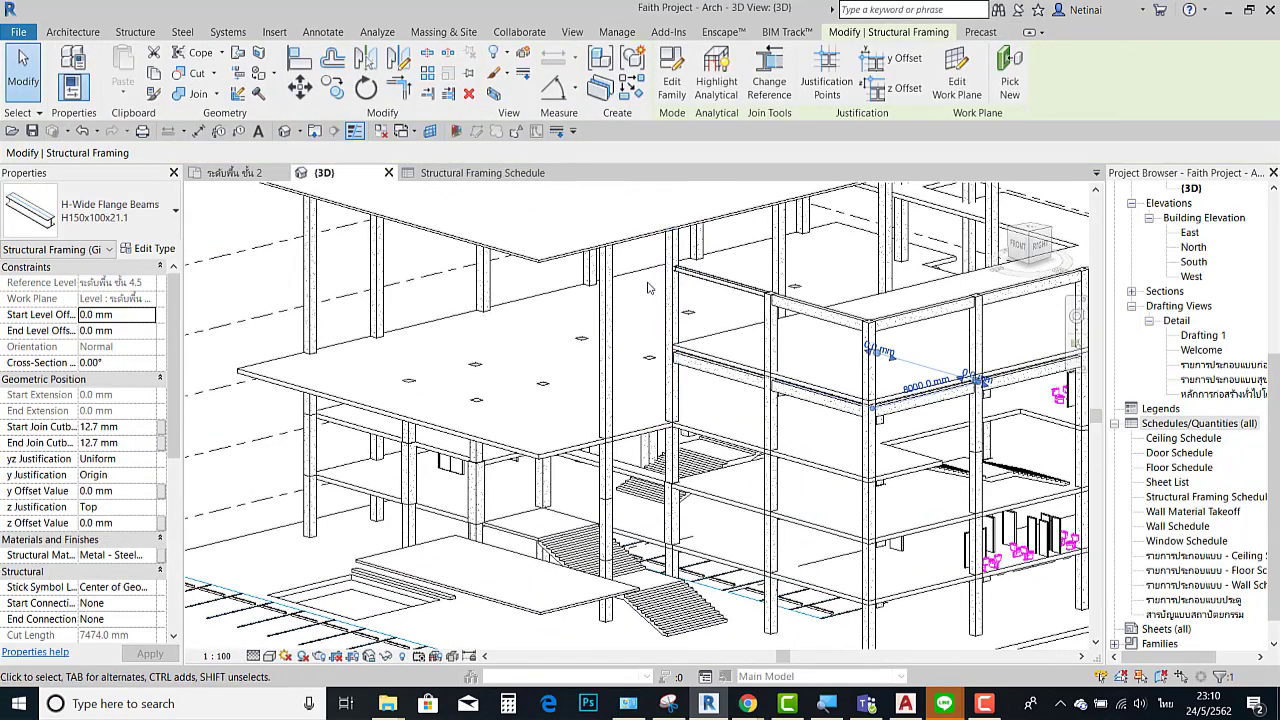
pyautogui.scroll(1, 792, 357)
pyautogui.moveTo(792, 357); pyautogui.dragTo(785, 338, button='middle')
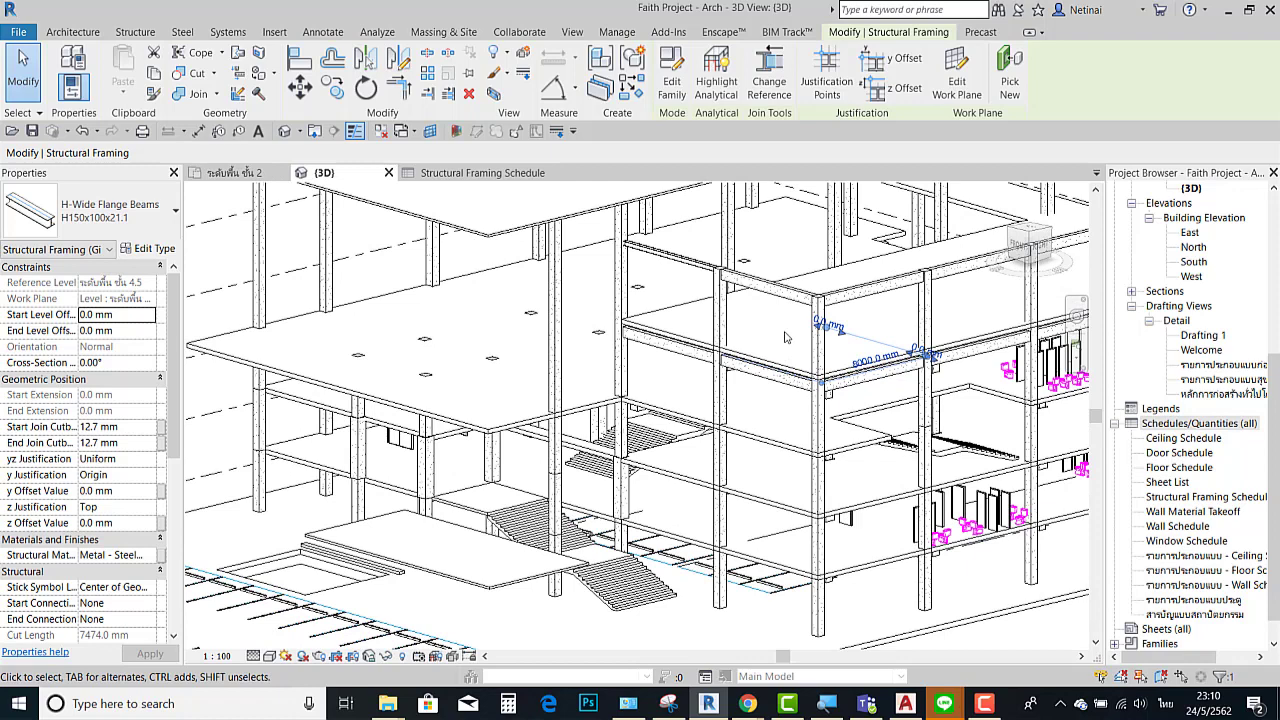
pyautogui.scroll(-2, 785, 340)
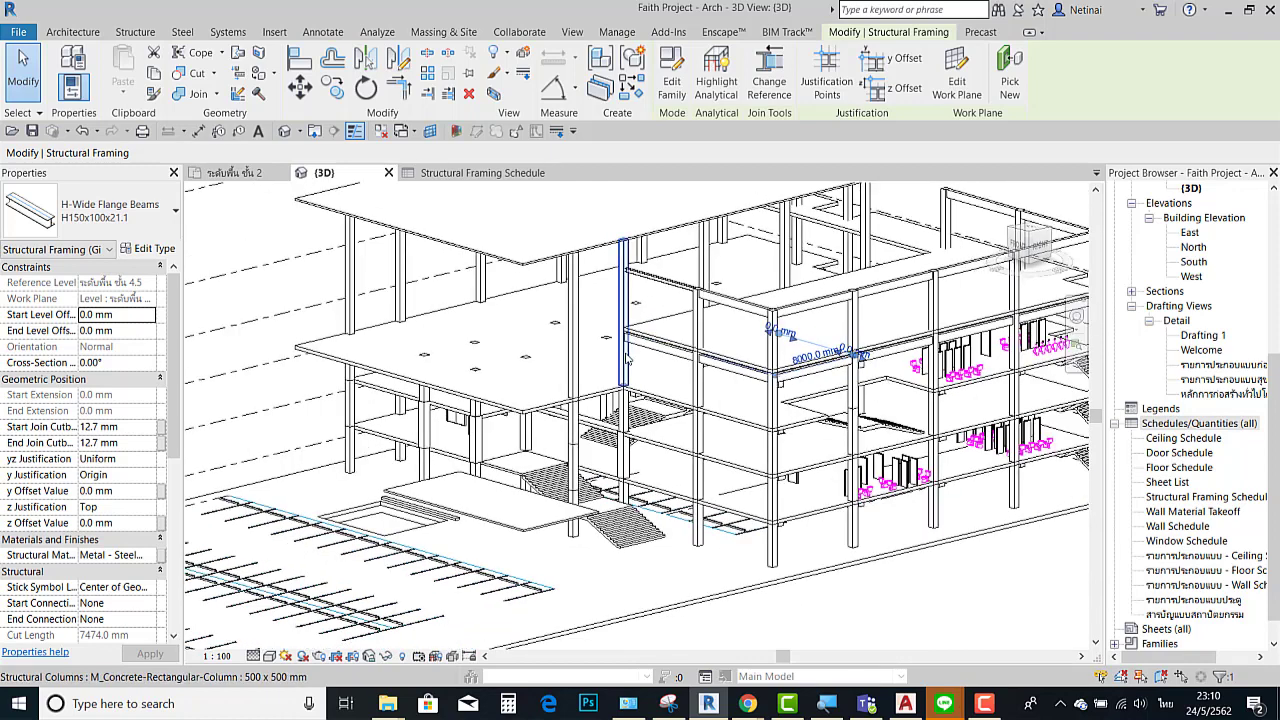
pyautogui.scroll(-1, 780, 370)
pyautogui.scroll(-1, 775, 395)
# Step: Clear the beam selection and reframe the full multi-storey building frame
pyautogui.moveTo(775, 395); pyautogui.dragTo(732, 490, button='middle')
pyautogui.press('Escape')
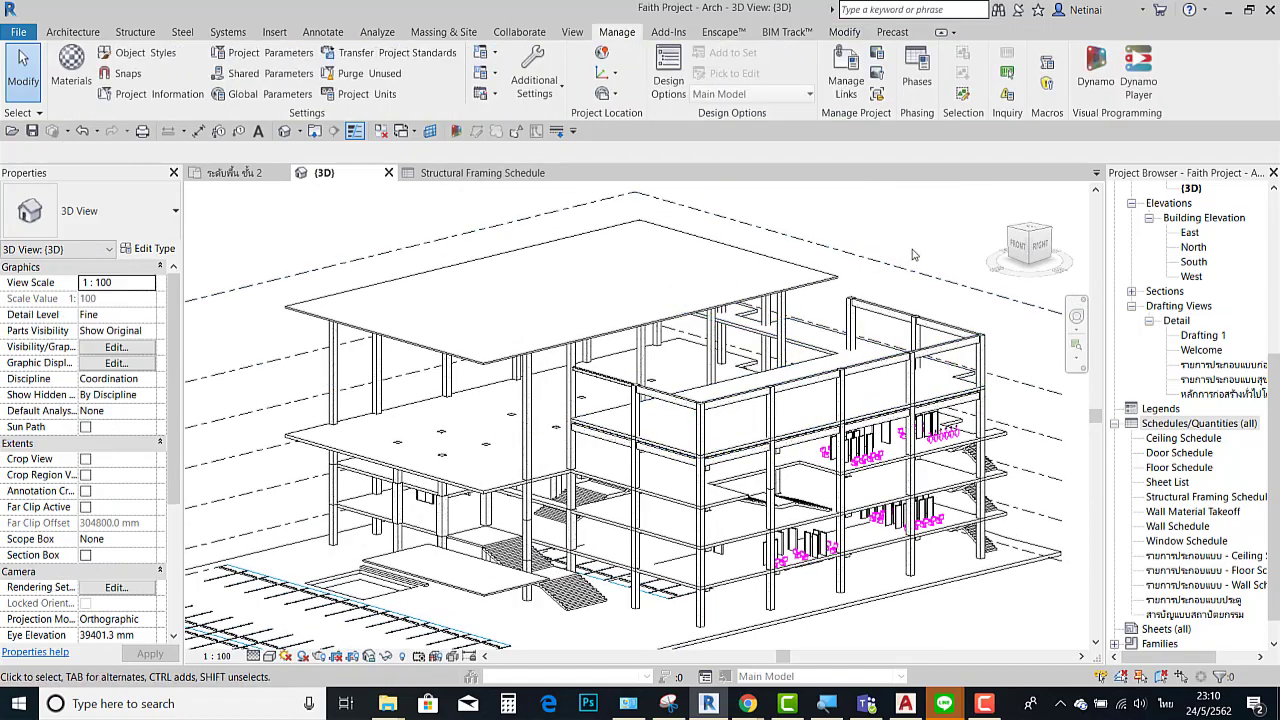
pyautogui.moveTo(858, 332); pyautogui.dragTo(878, 292, button='middle')
pyautogui.scroll(3, 875, 310)
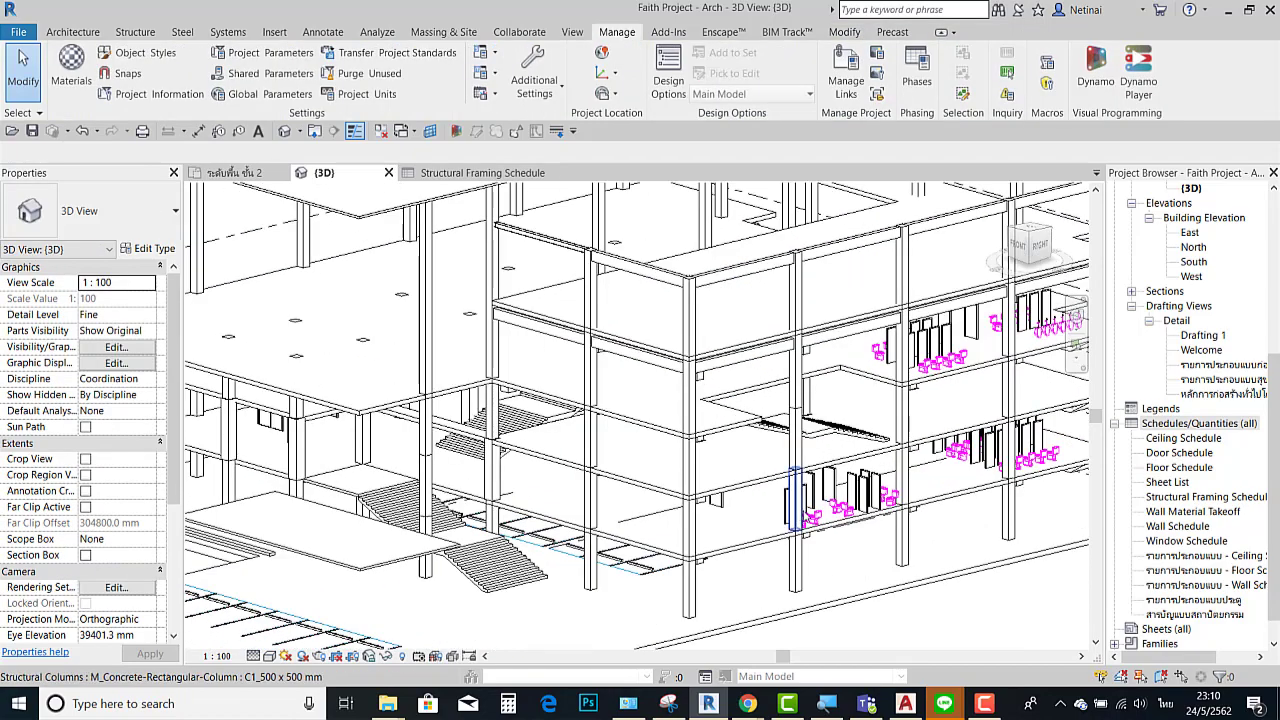
pyautogui.scroll(2, 840, 560)
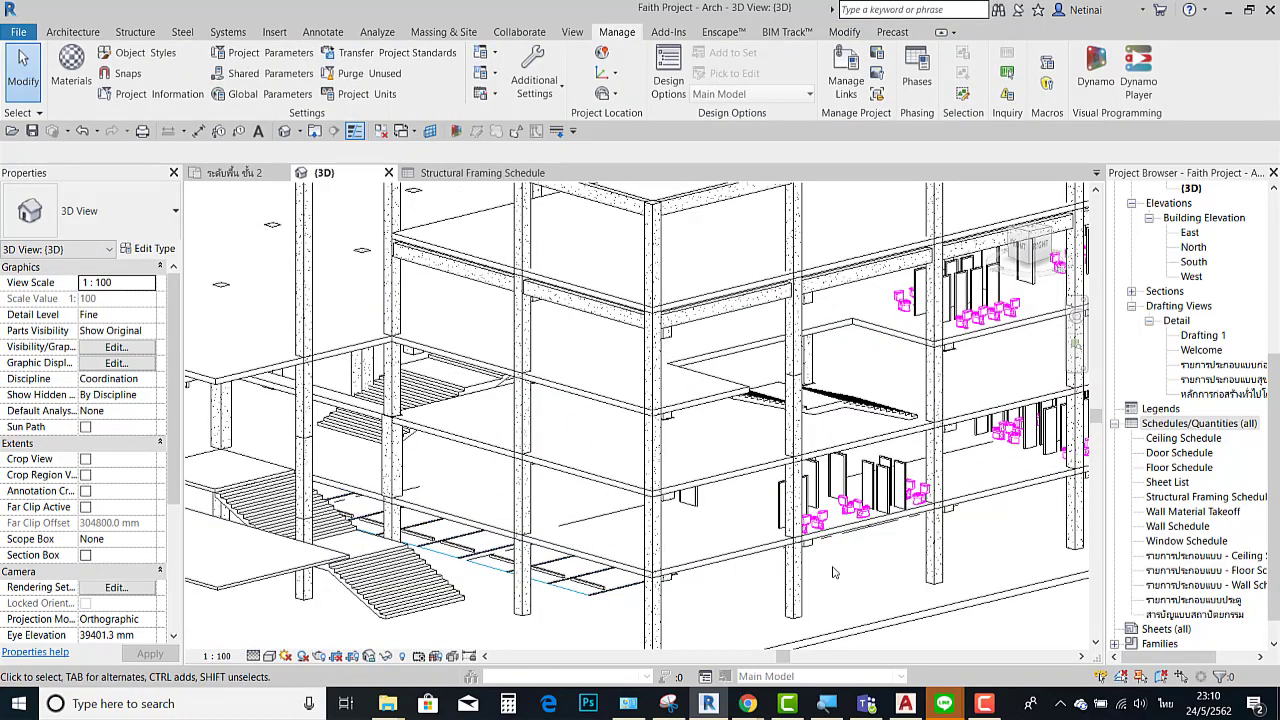
pyautogui.scroll(-1, 826, 566)
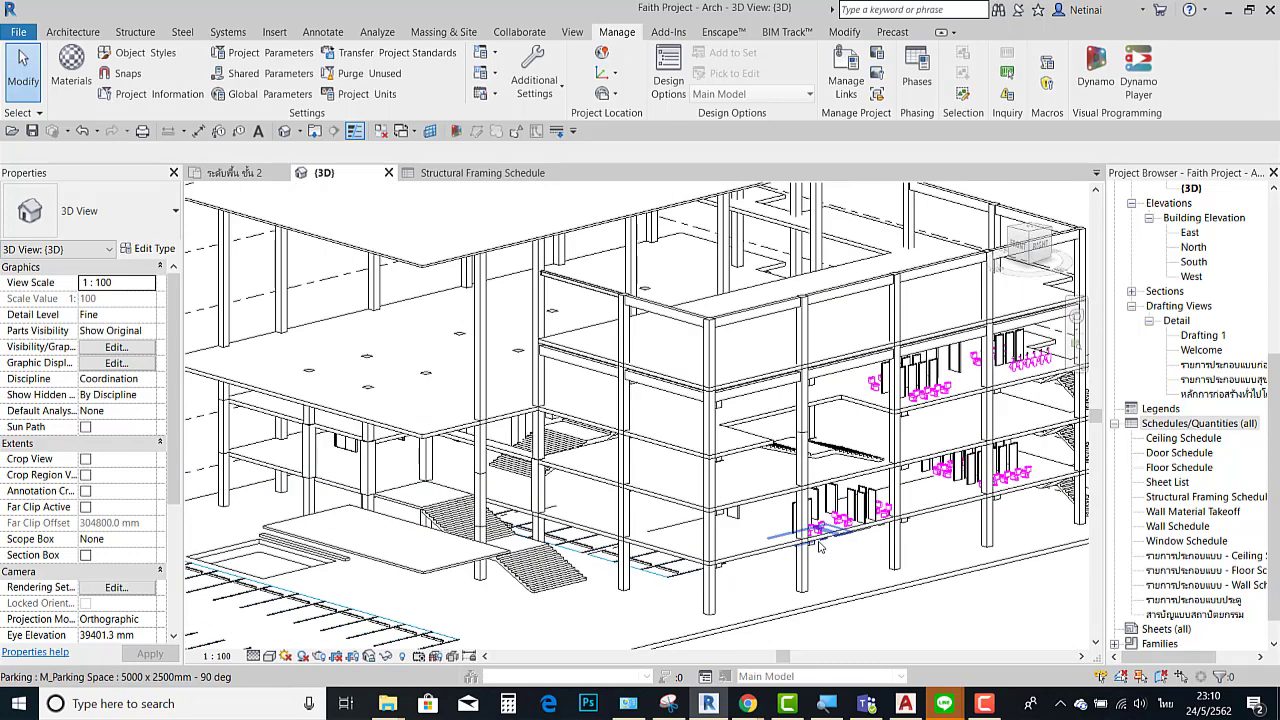
pyautogui.scroll(-1, 820, 547)
pyautogui.scroll(1, 320, 390)
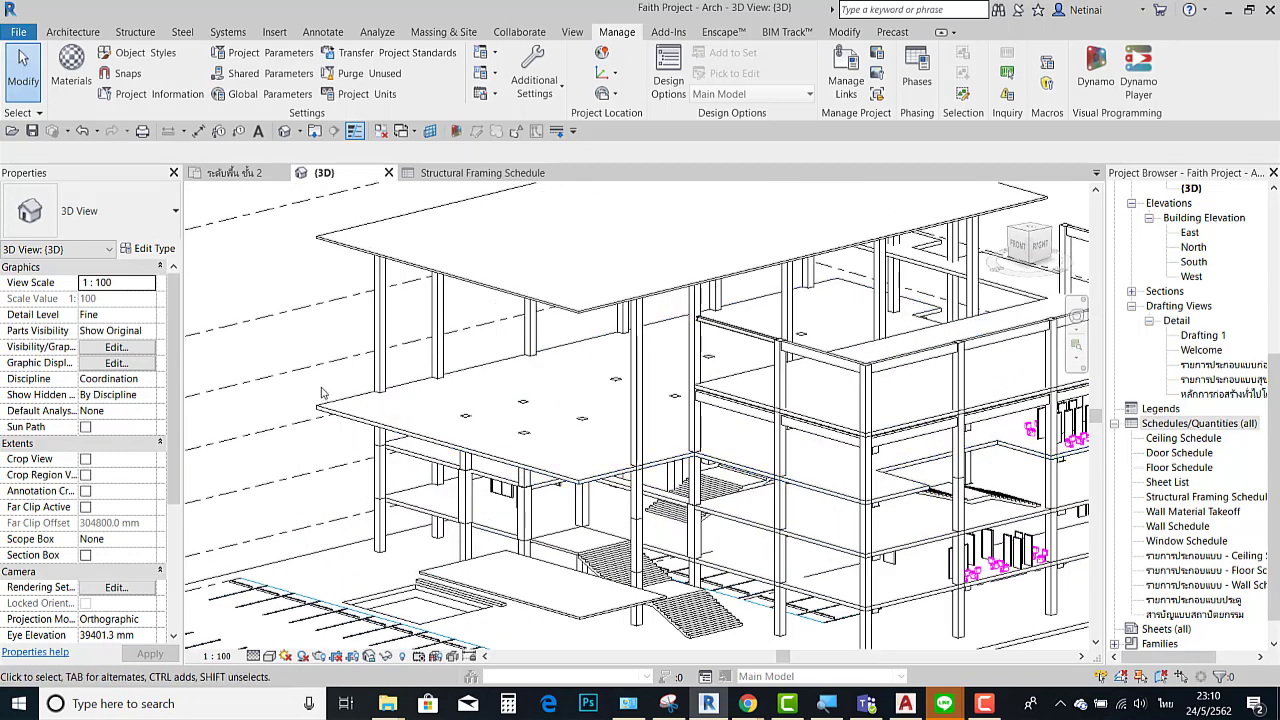
pyautogui.scroll(-2, 320, 390)
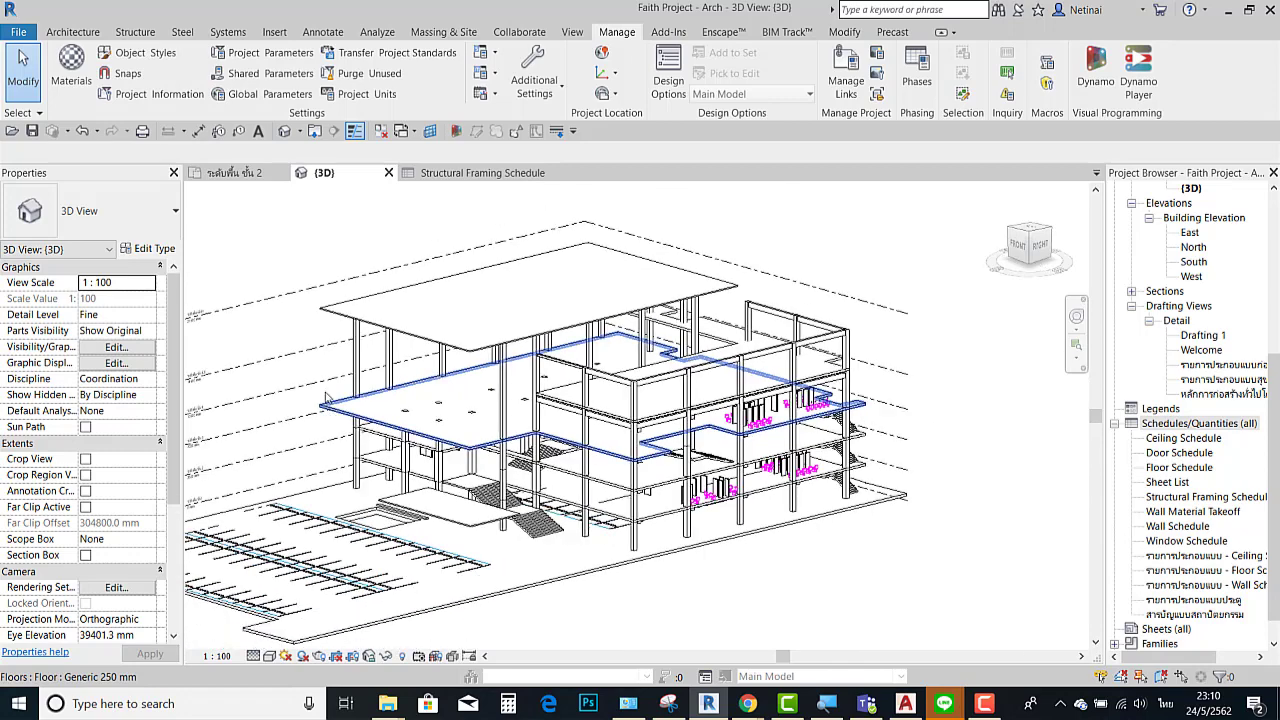
pyautogui.scroll(1, 322, 391)
pyautogui.scroll(1, 325, 393)
pyautogui.scroll(-1, 325, 393)
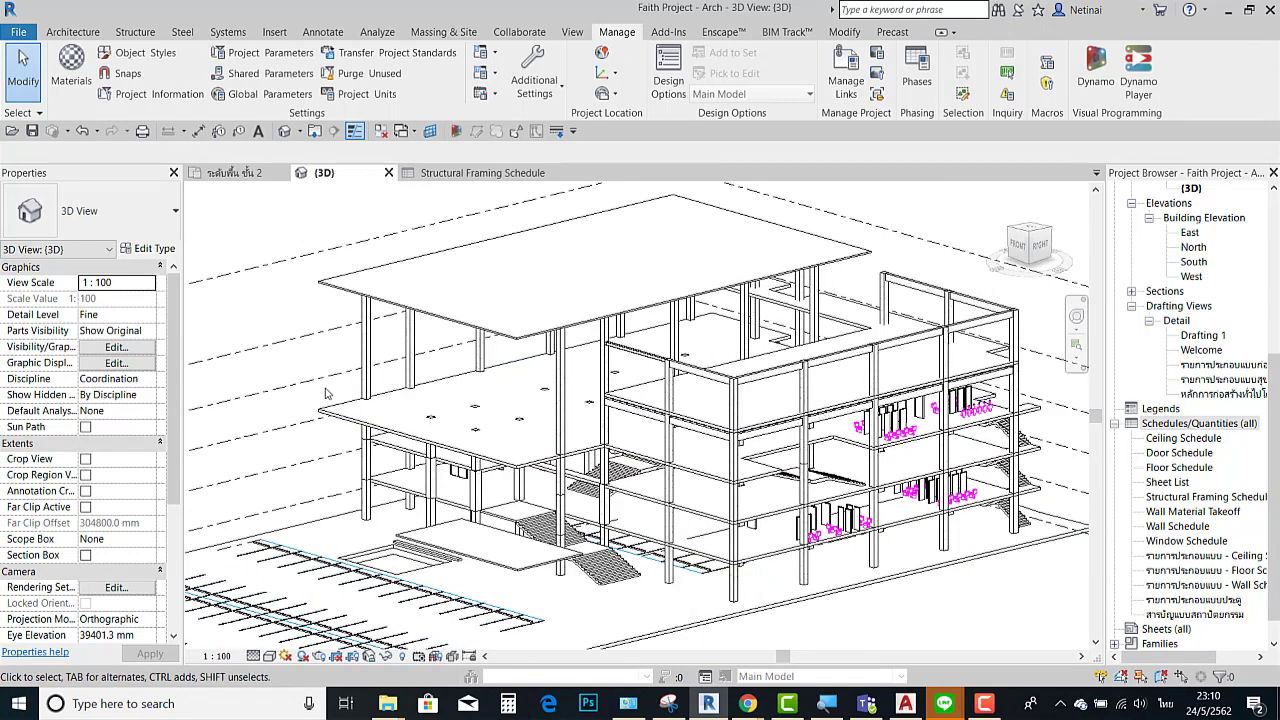